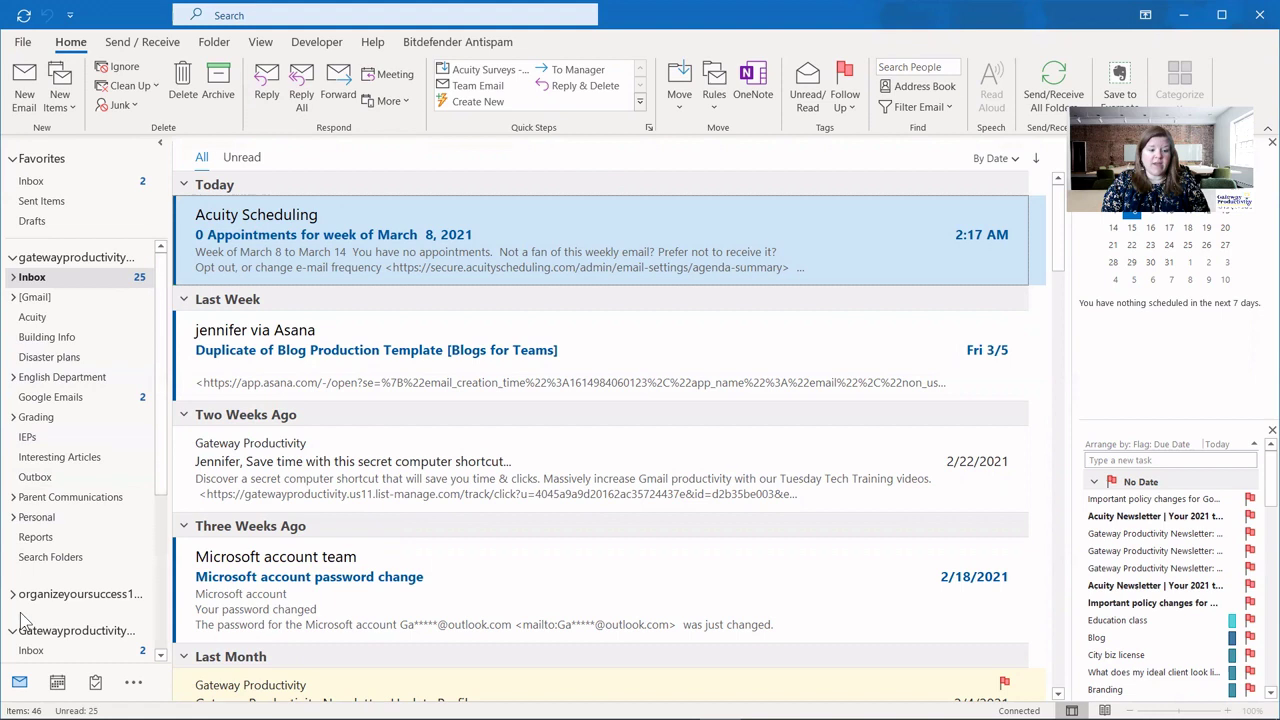
# Open the To-Do List and switch the Reading Pane off for a full-width task table.
pyautogui.moveTo(95, 686)
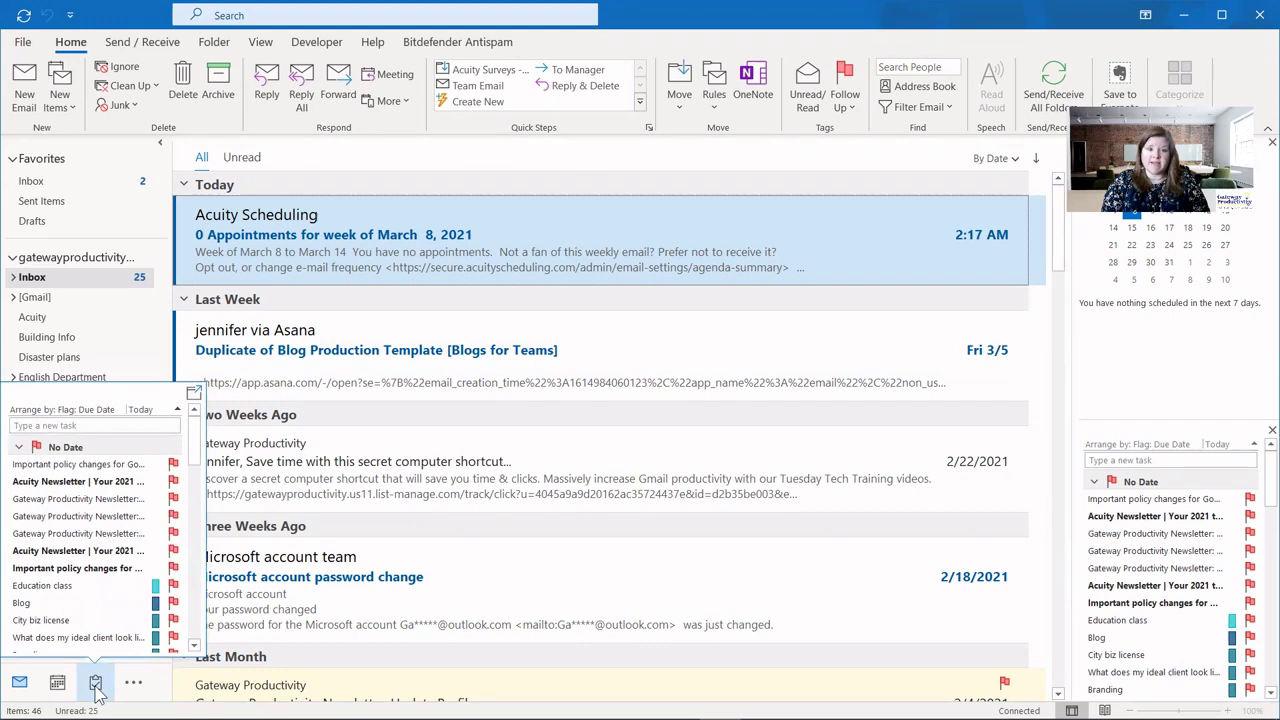
pyautogui.click(96, 686)
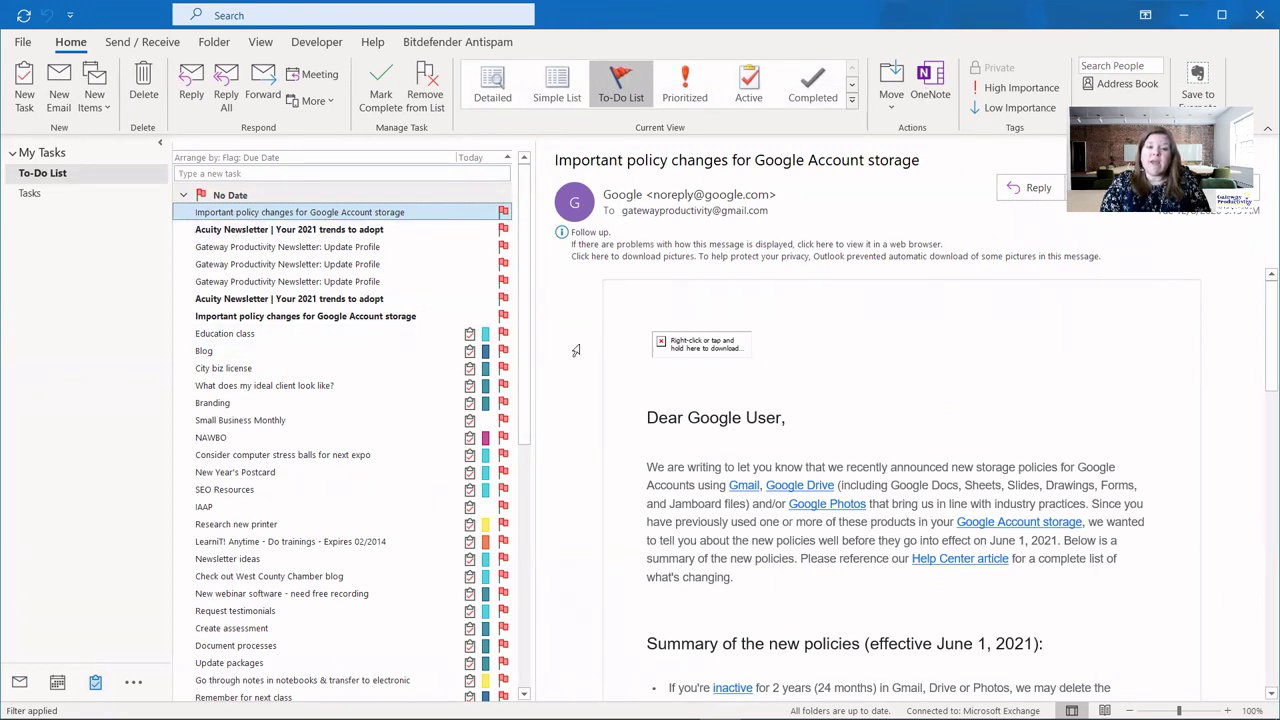
pyautogui.click(259, 43)
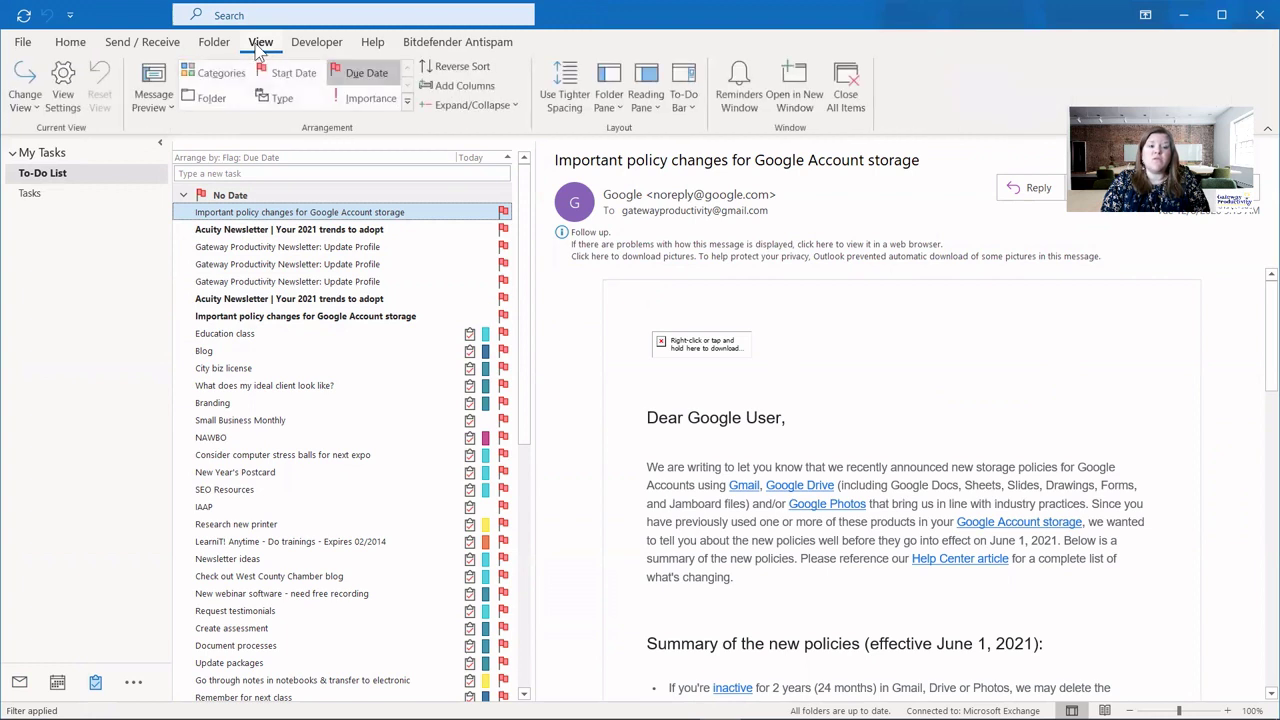
pyautogui.click(651, 106)
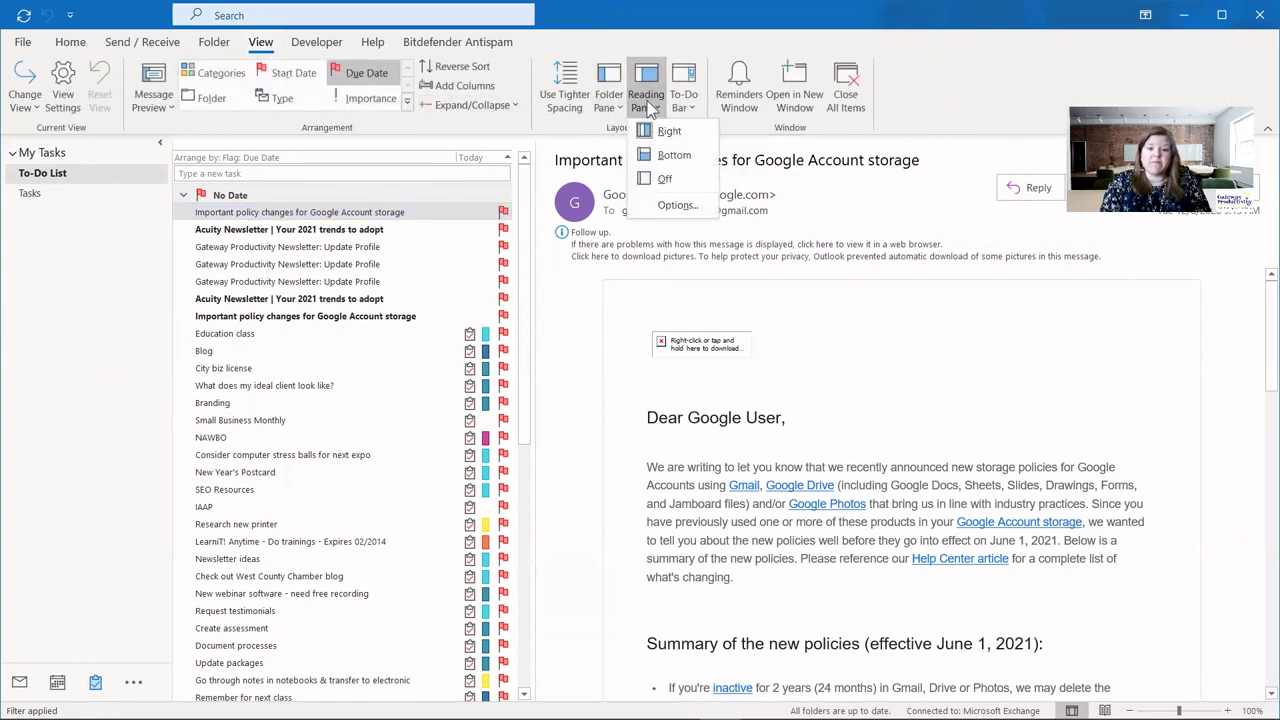
pyautogui.click(664, 178)
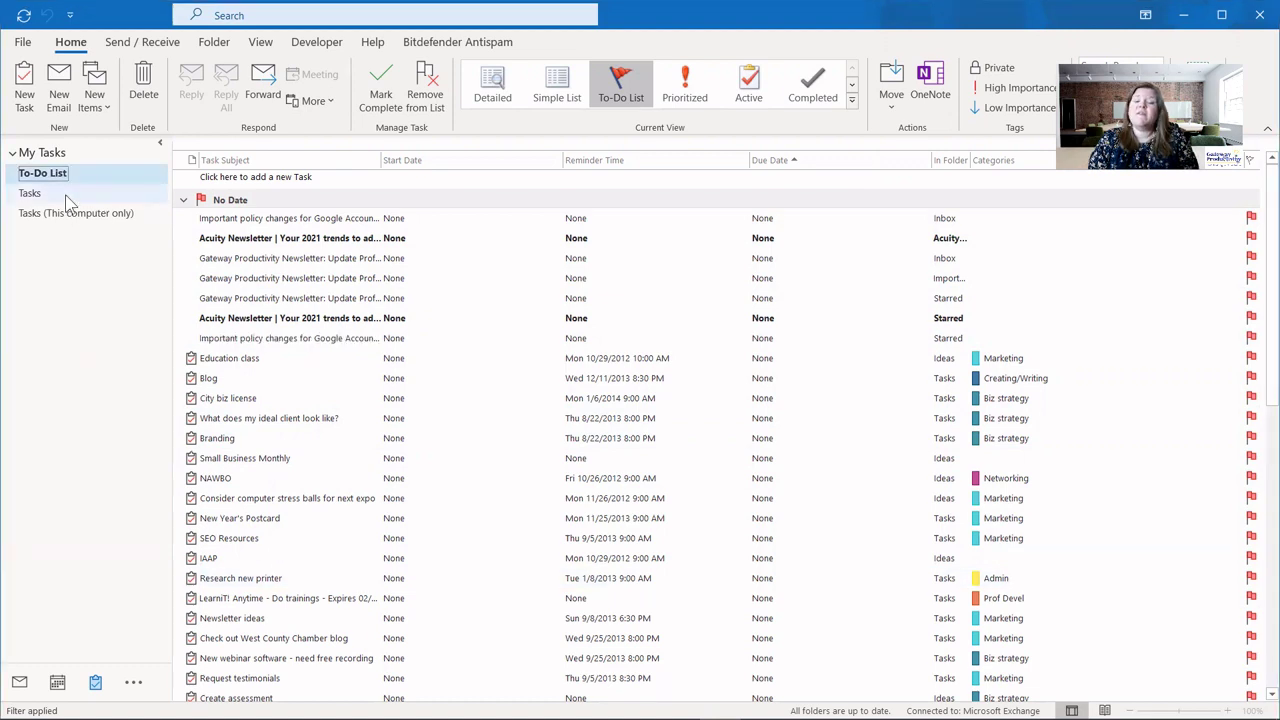
# Open the empty Tasks folder under My Tasks.
pyautogui.click(30, 193)
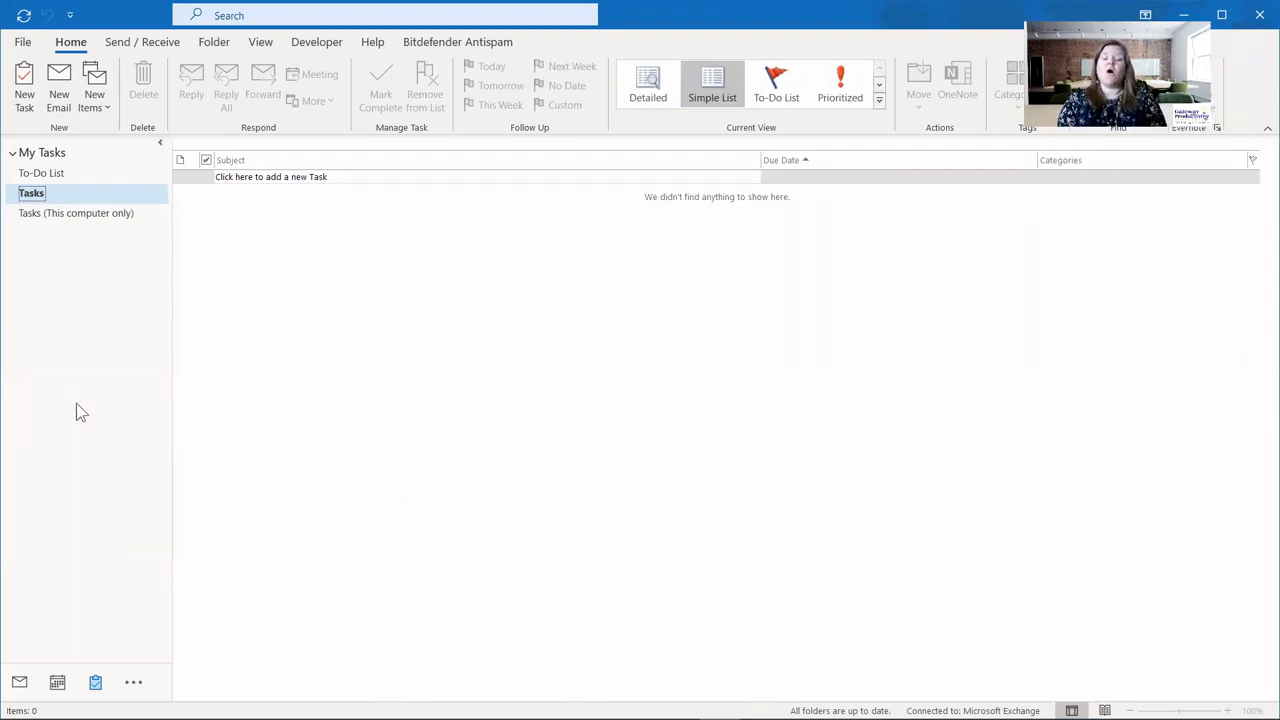
# Create a new task and enter 'Task 1' as its subject.
pyautogui.click(24, 100)
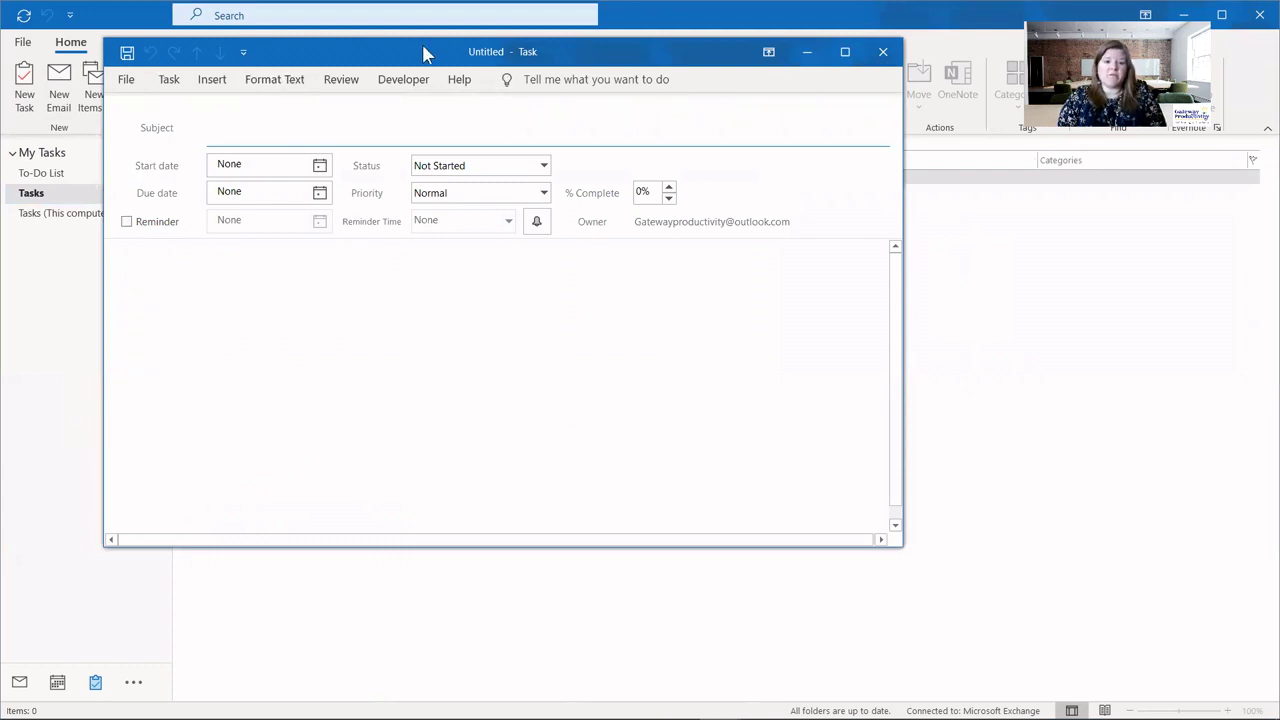
pyautogui.moveTo(423, 52); pyautogui.dragTo(547, 71)
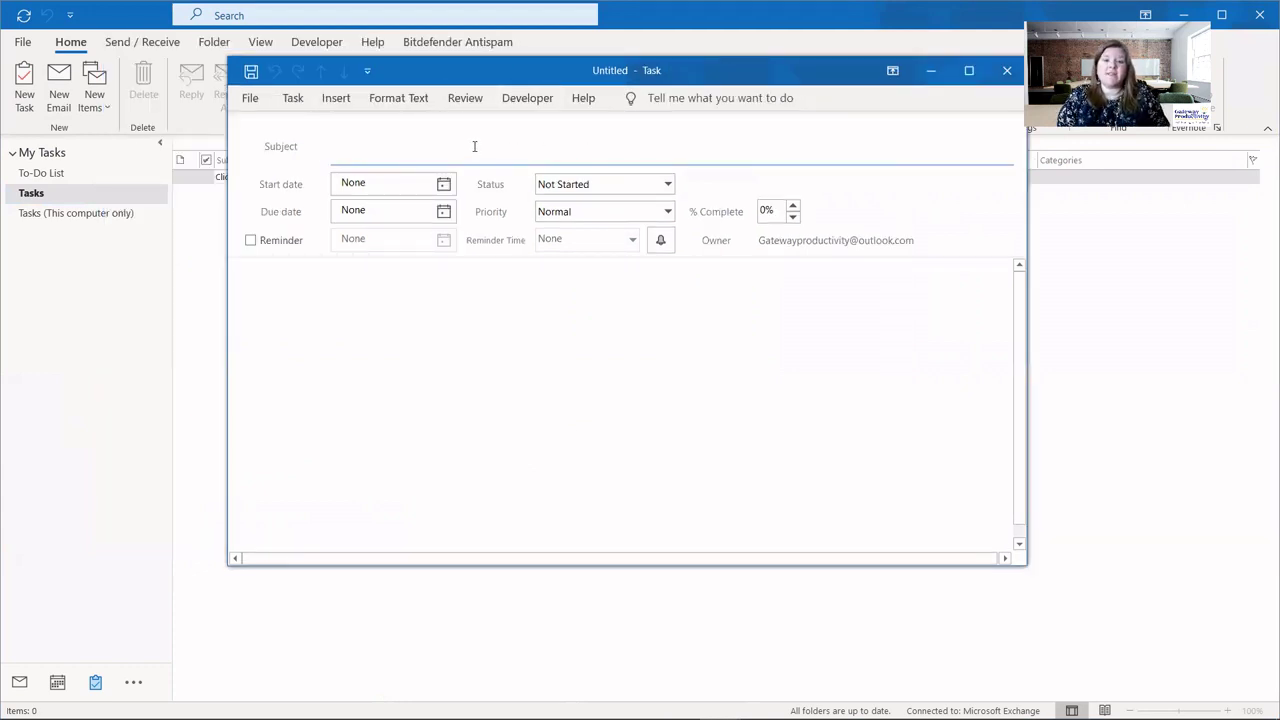
pyautogui.write('Task 1')
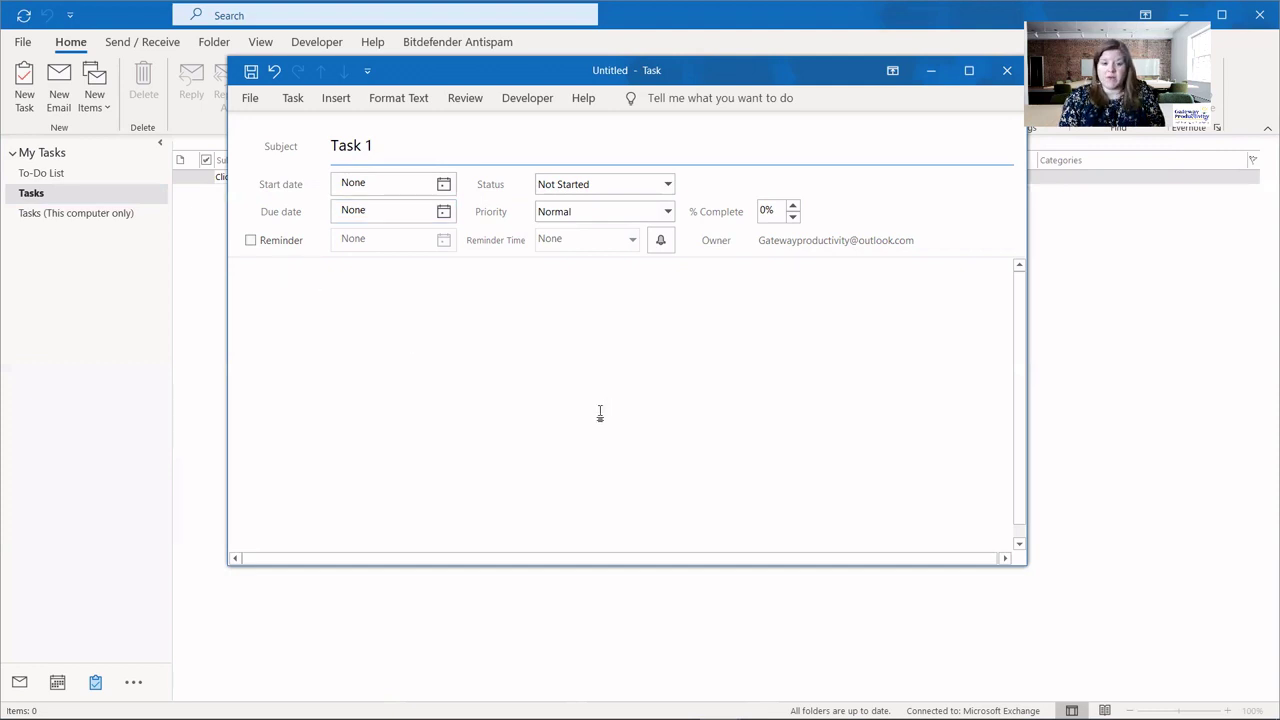
pyautogui.click(610, 186)
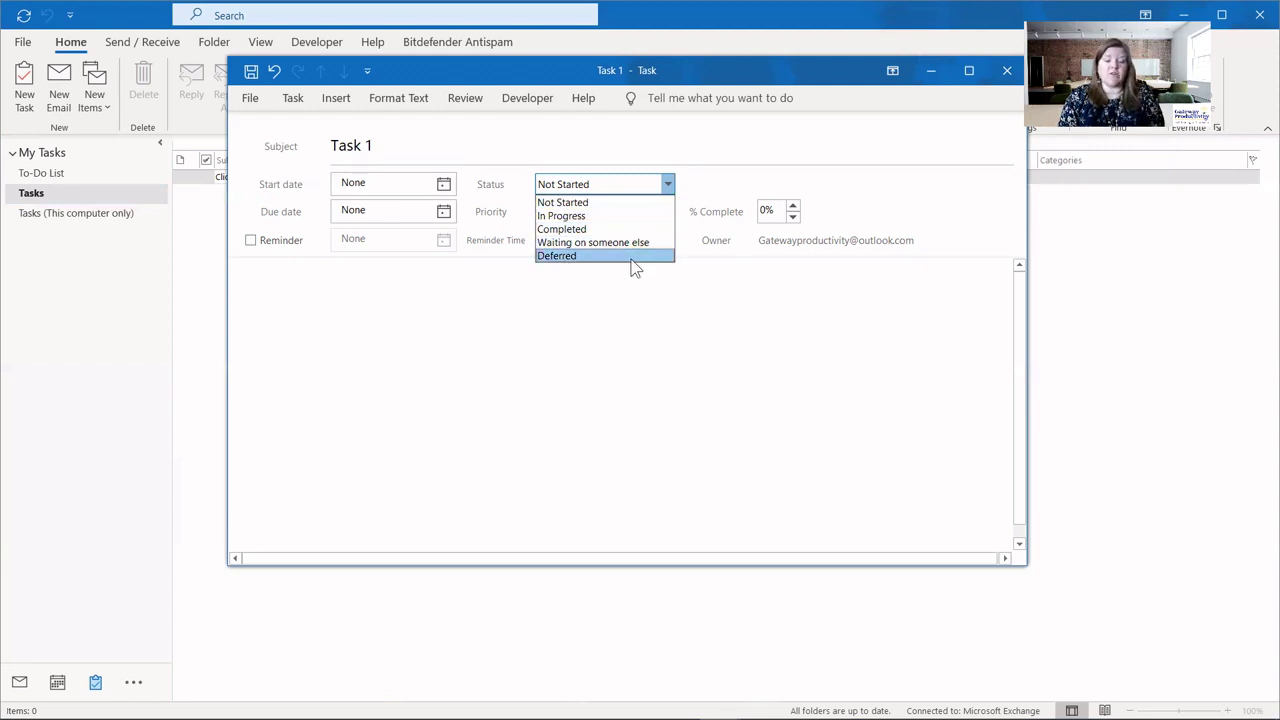
pyautogui.click(610, 212)
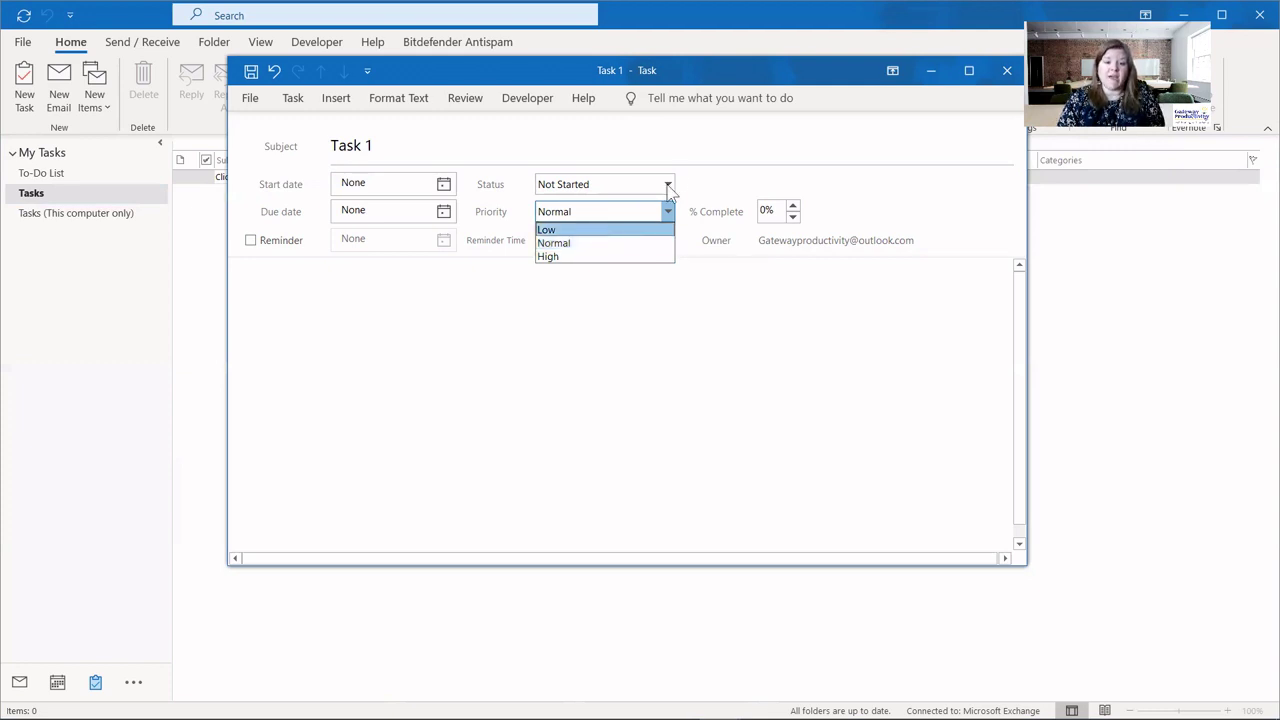
pyautogui.click(689, 151)
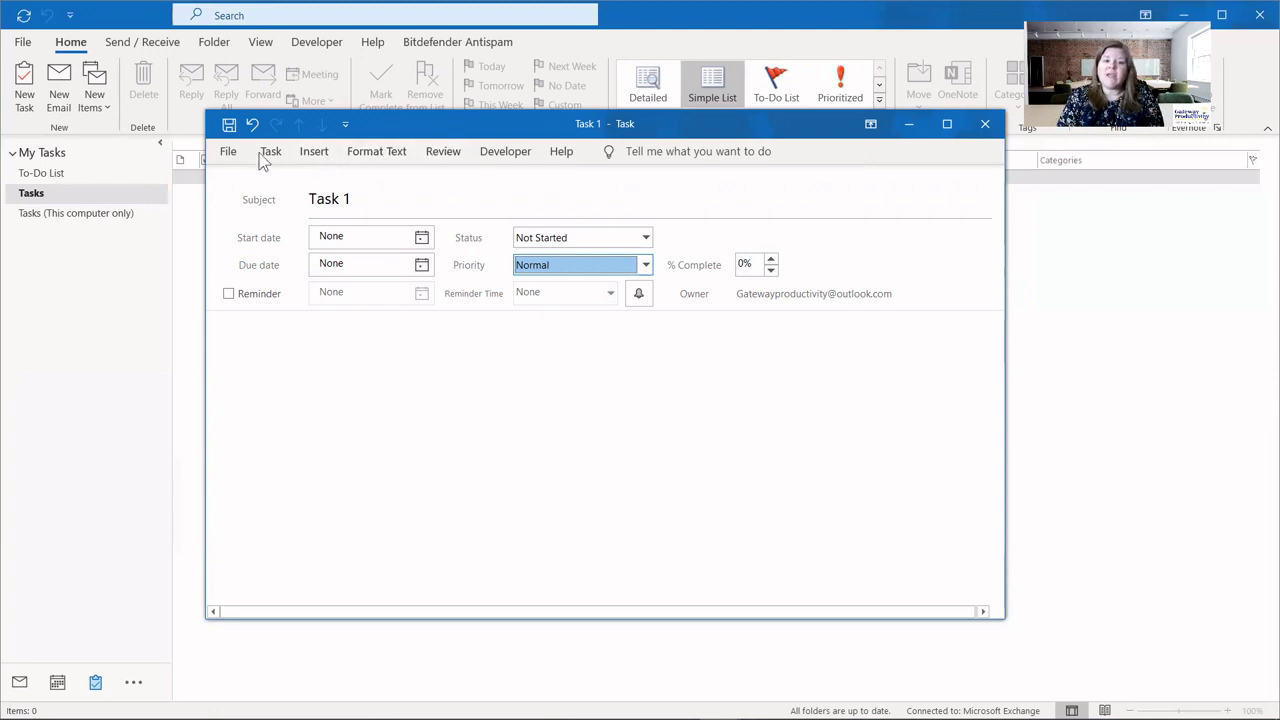
# Uncheck Collapse the Ribbon so the task window's ribbon stays expanded.
pyautogui.rightClick(341, 160)
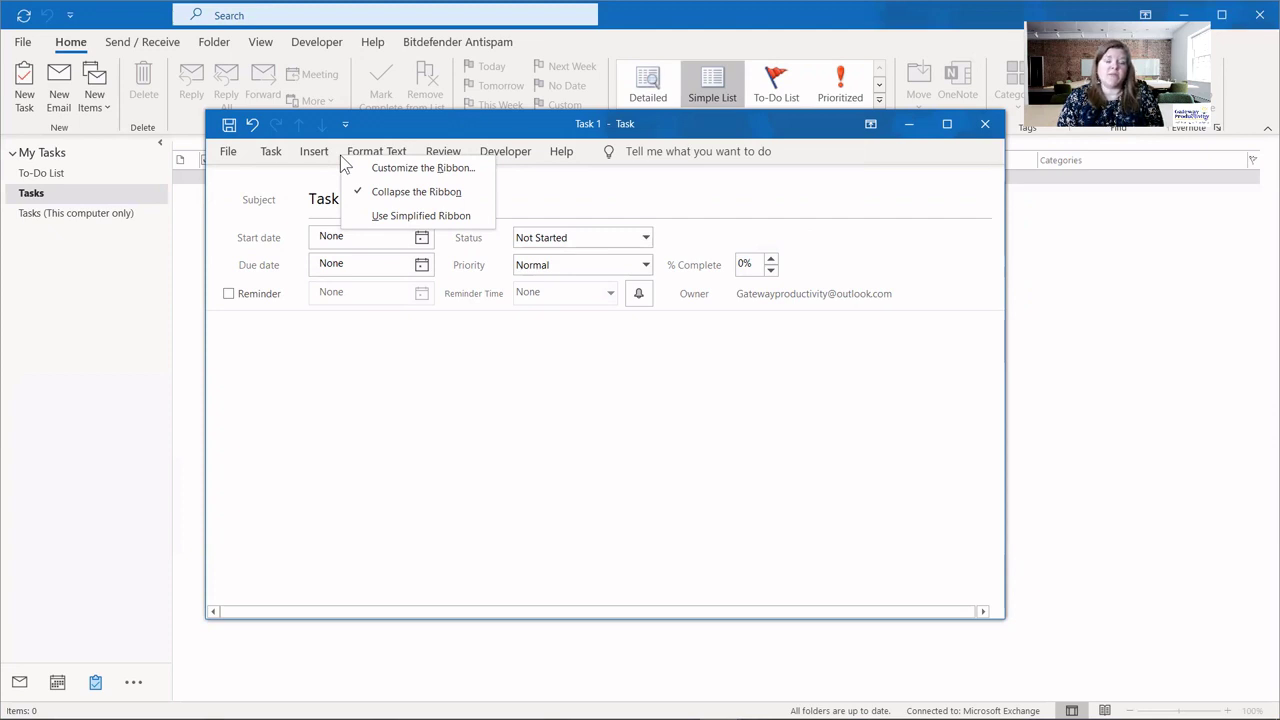
pyautogui.click(417, 191)
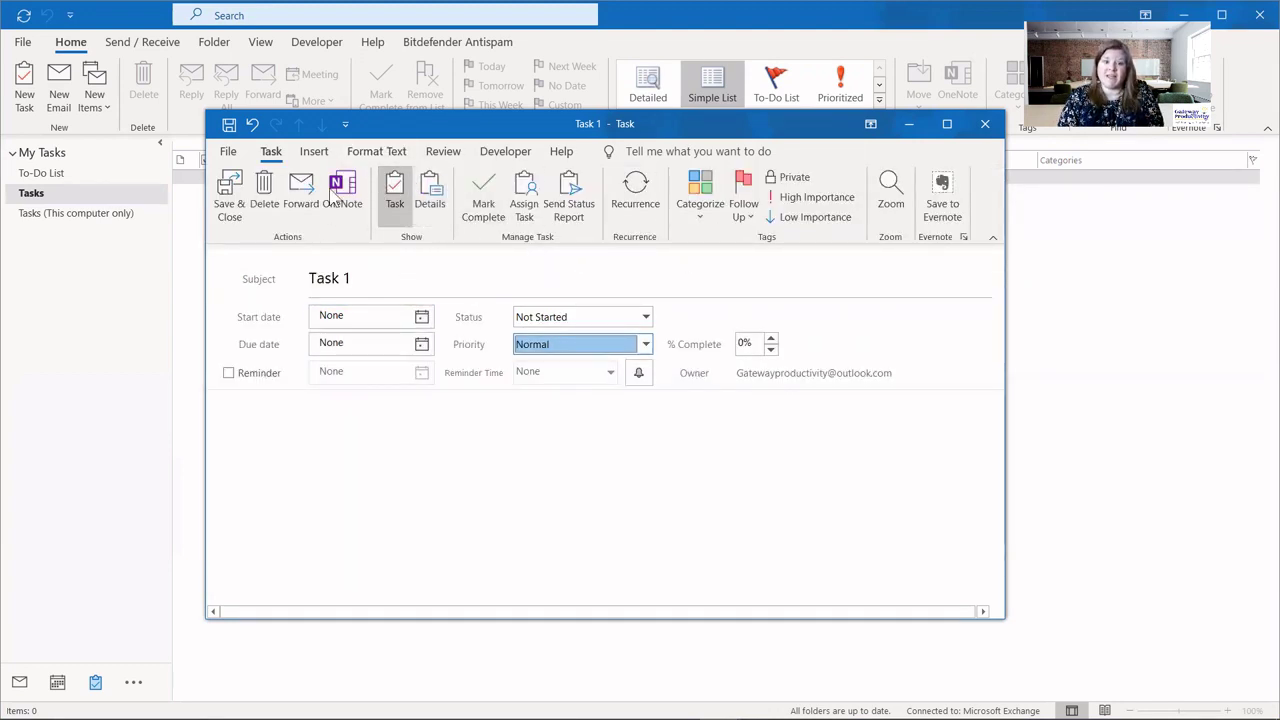
pyautogui.rightClick(417, 152)
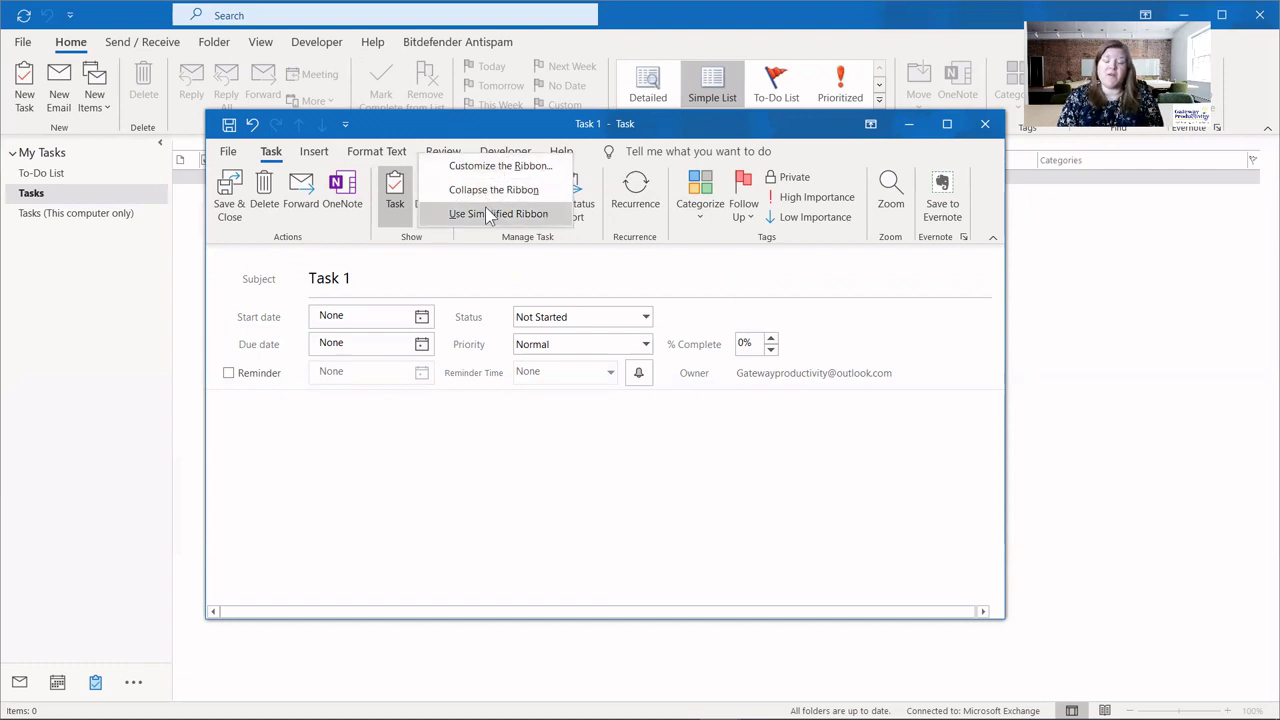
pyautogui.click(433, 263)
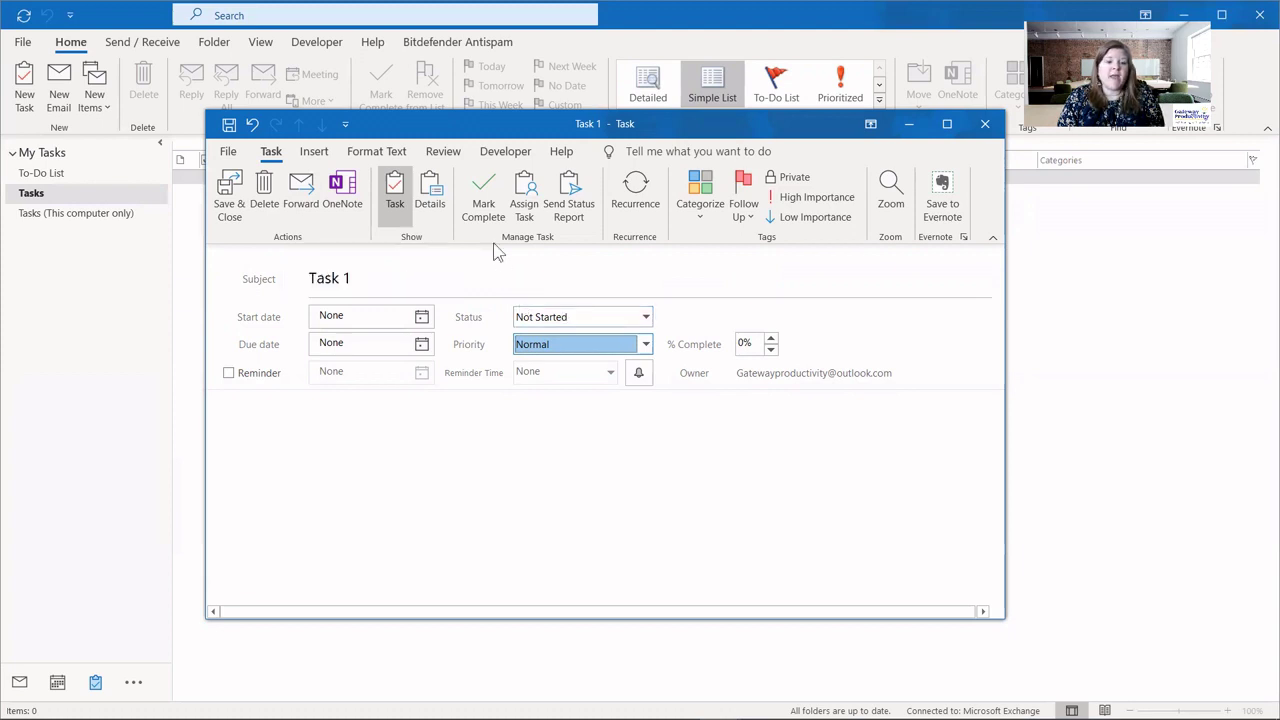
# Show Task 1's Details page with date completed, work hours, mileage and billing.
pyautogui.click(439, 214)
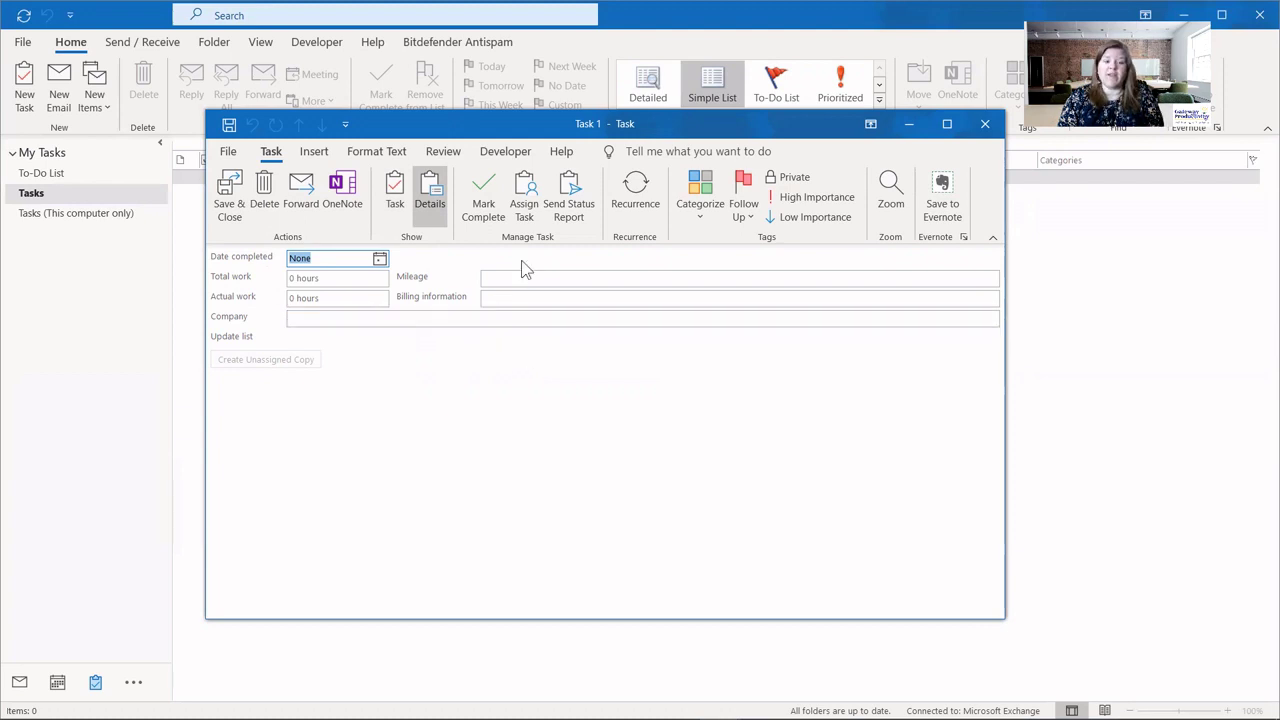
# Return Task 1's form to its main Task page.
pyautogui.click(396, 196)
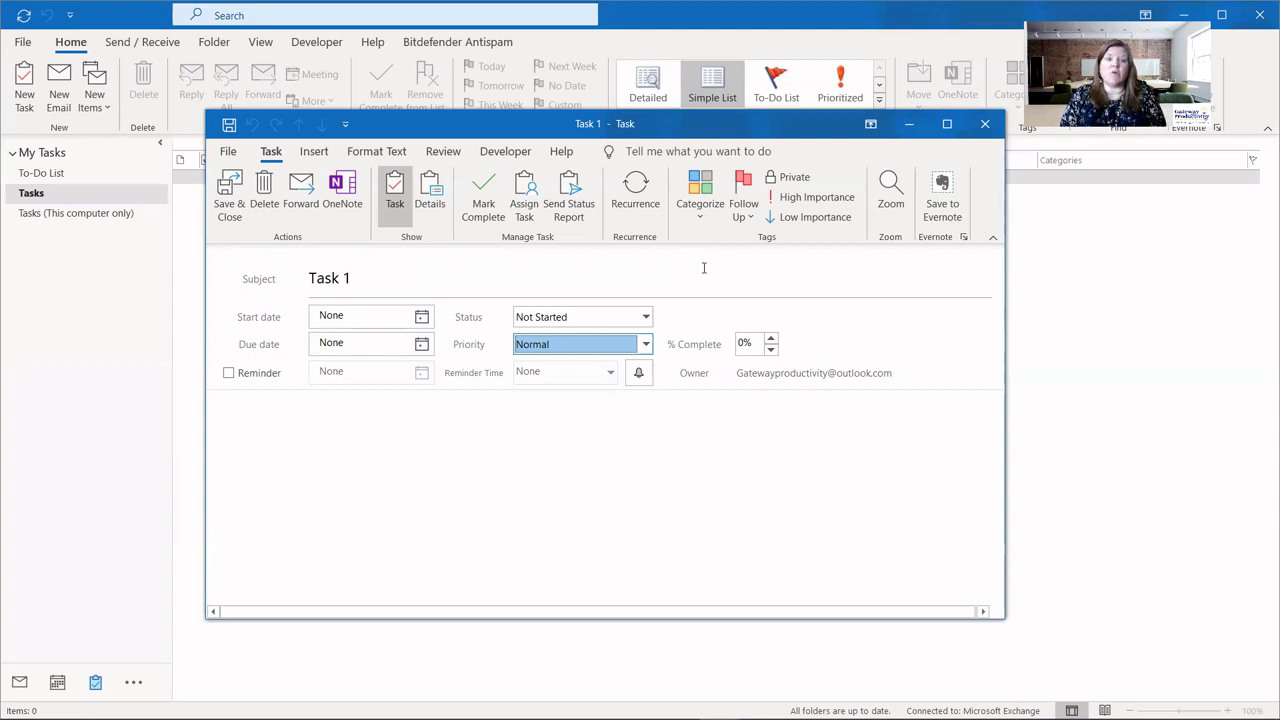
pyautogui.click(745, 210)
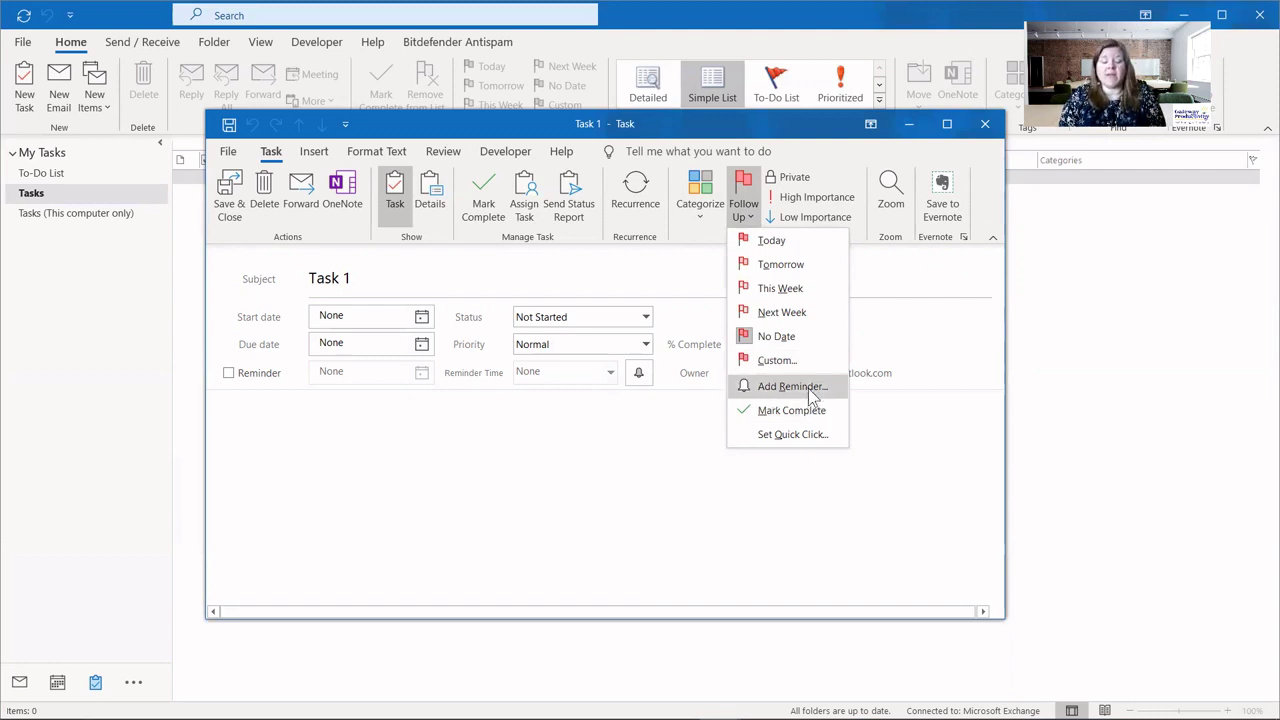
pyautogui.click(810, 268)
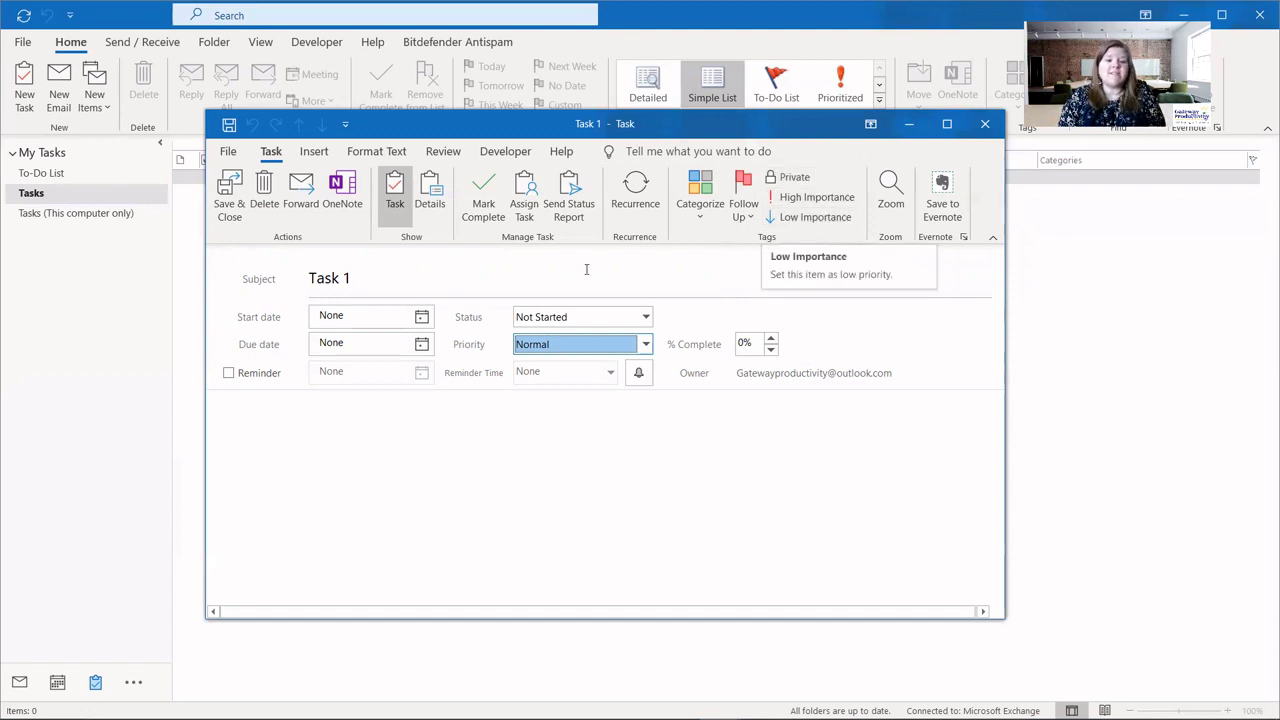
# Check Task 1's priority options, leaving it at Normal.
pyautogui.click(645, 345)
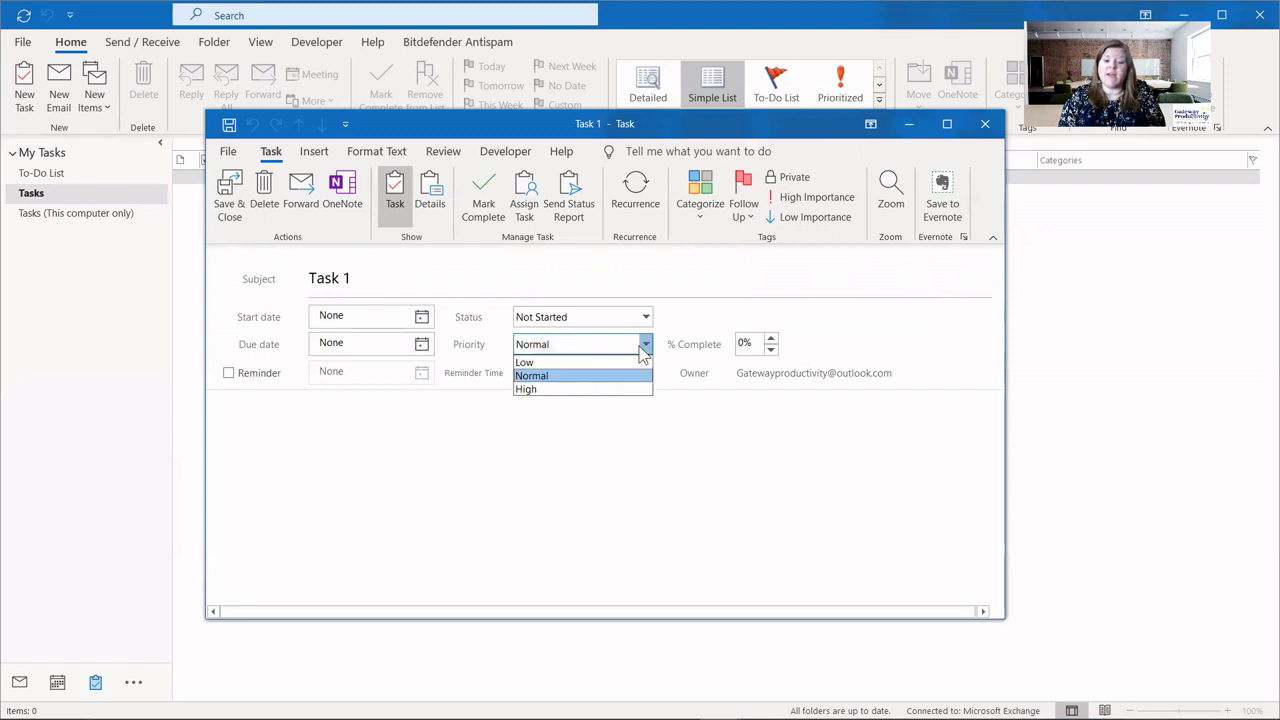
pyautogui.click(645, 345)
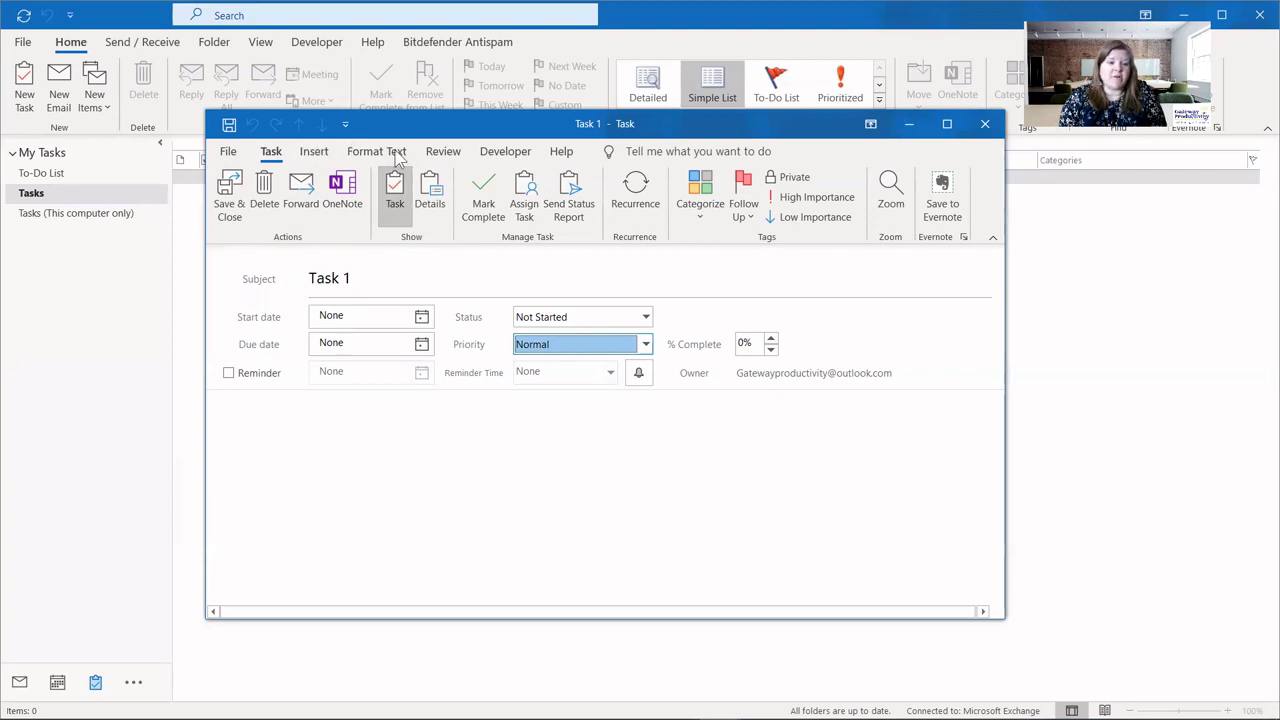
# Look over the Insert tab, then place the cursor in Task 1's notes body.
pyautogui.click(312, 154)
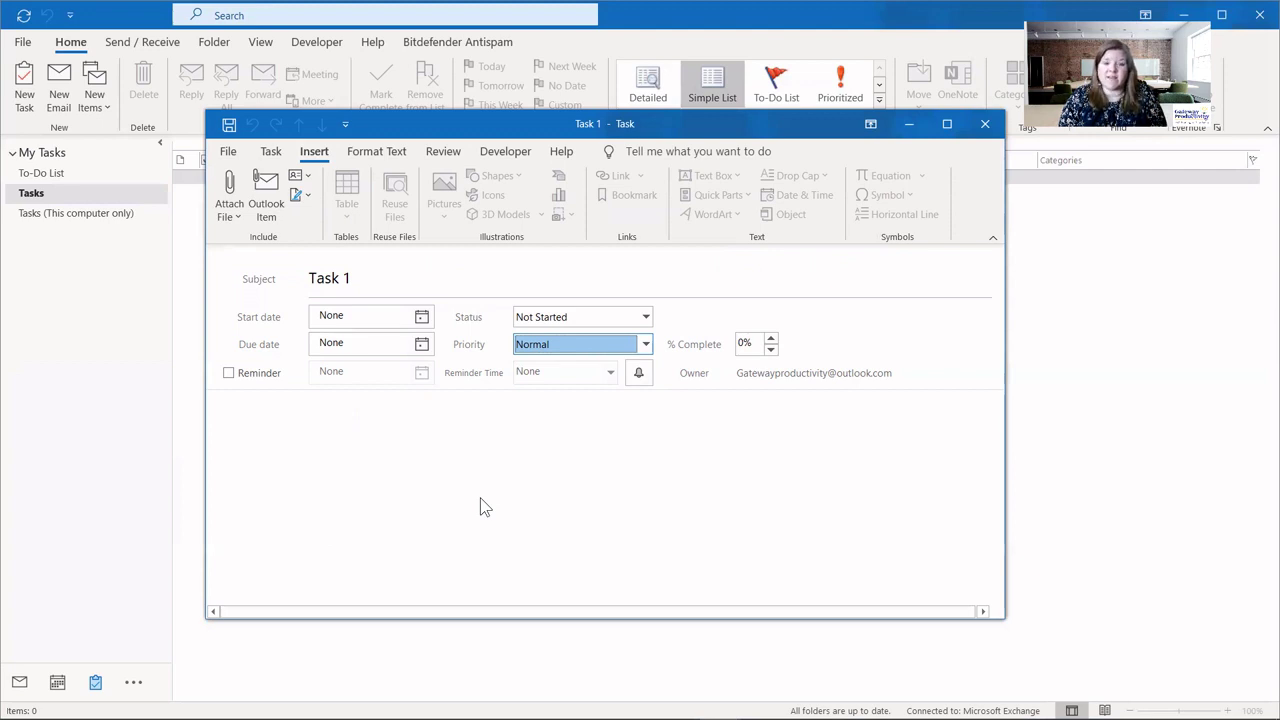
pyautogui.click(400, 285)
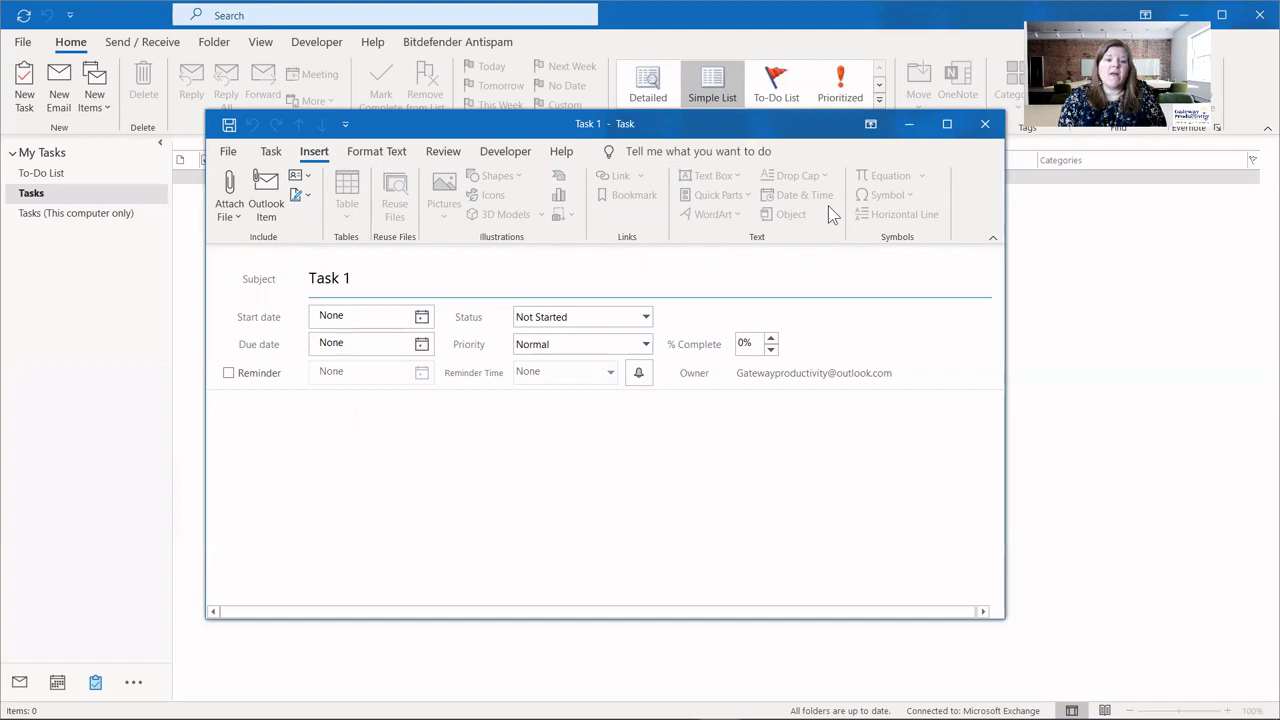
pyautogui.click(333, 473)
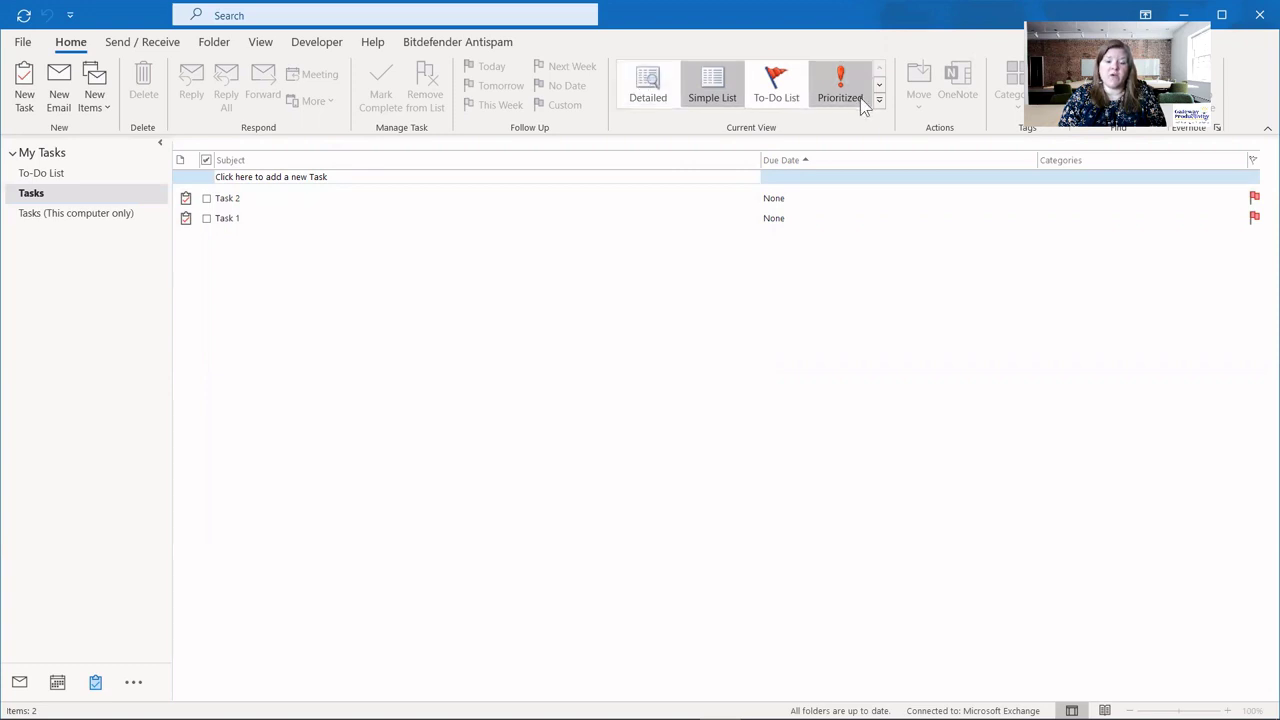
# Try the Detailed and To-Do List views, then settle on Prioritized grouping.
pyautogui.click(657, 89)
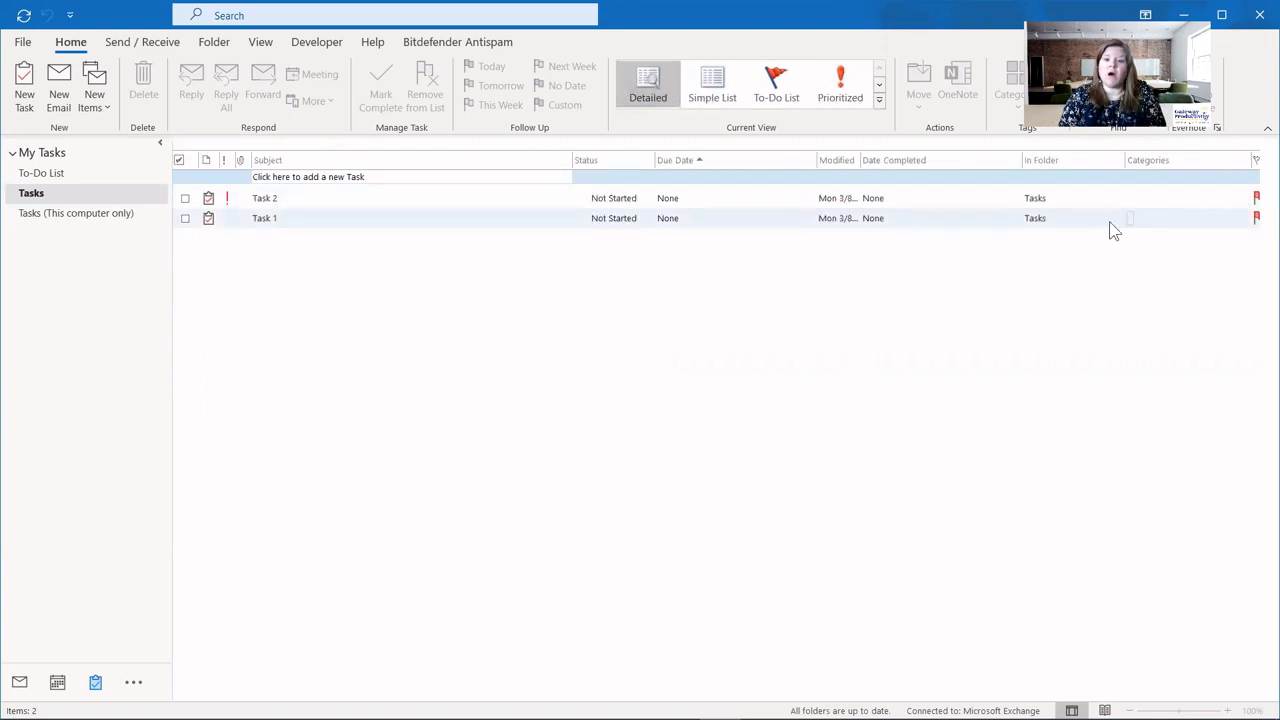
pyautogui.click(777, 84)
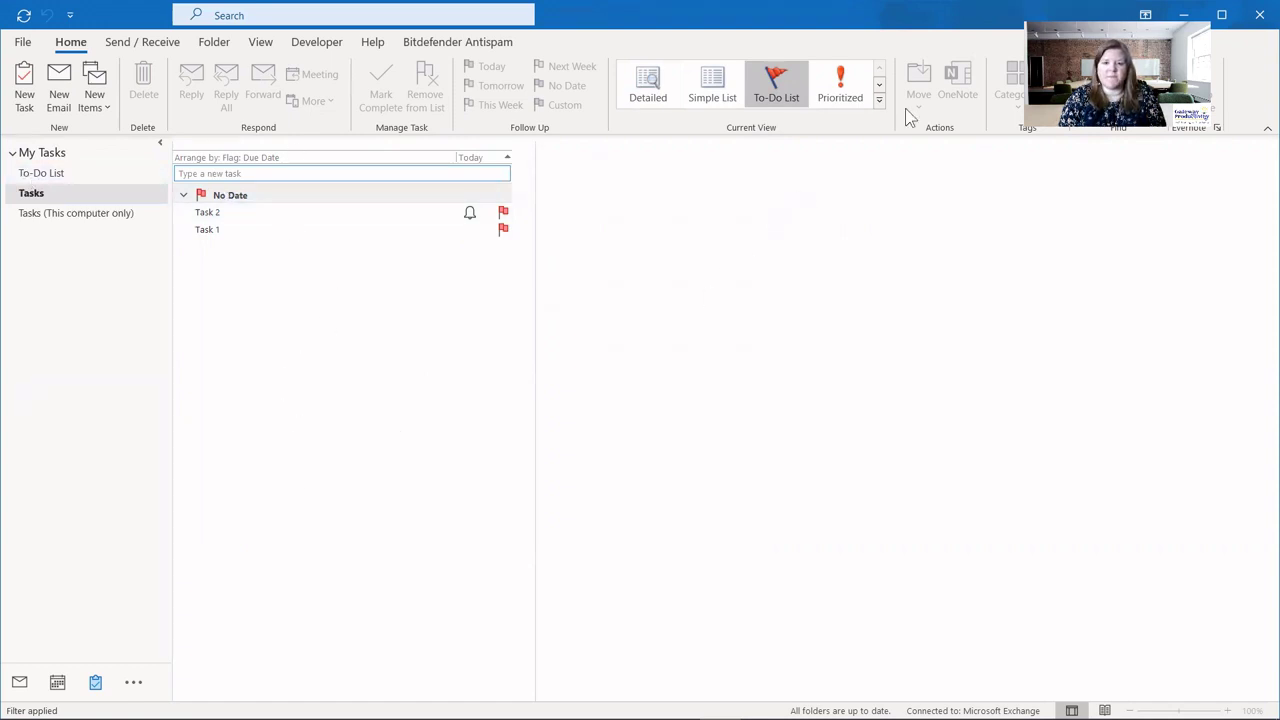
pyautogui.click(840, 86)
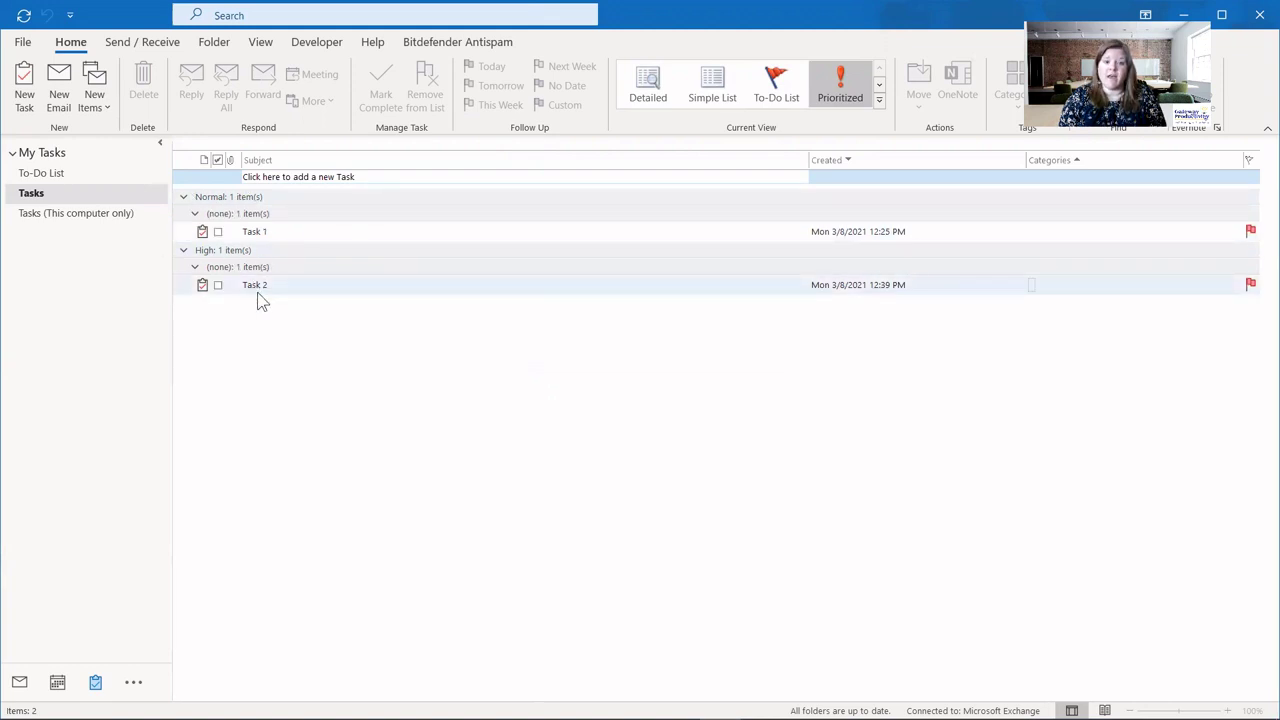
# Cycle through the Active, Completed, Today and Next 7 Days views, ending on Overdue.
pyautogui.click(880, 84)
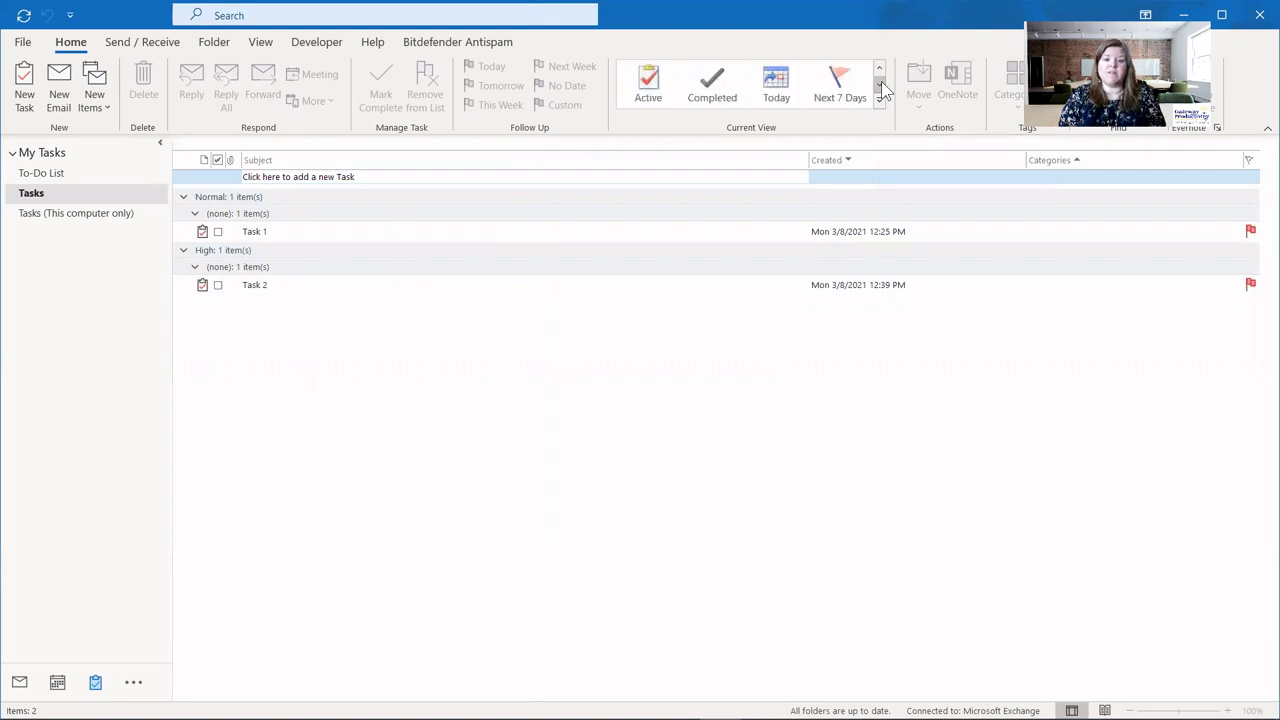
pyautogui.click(643, 88)
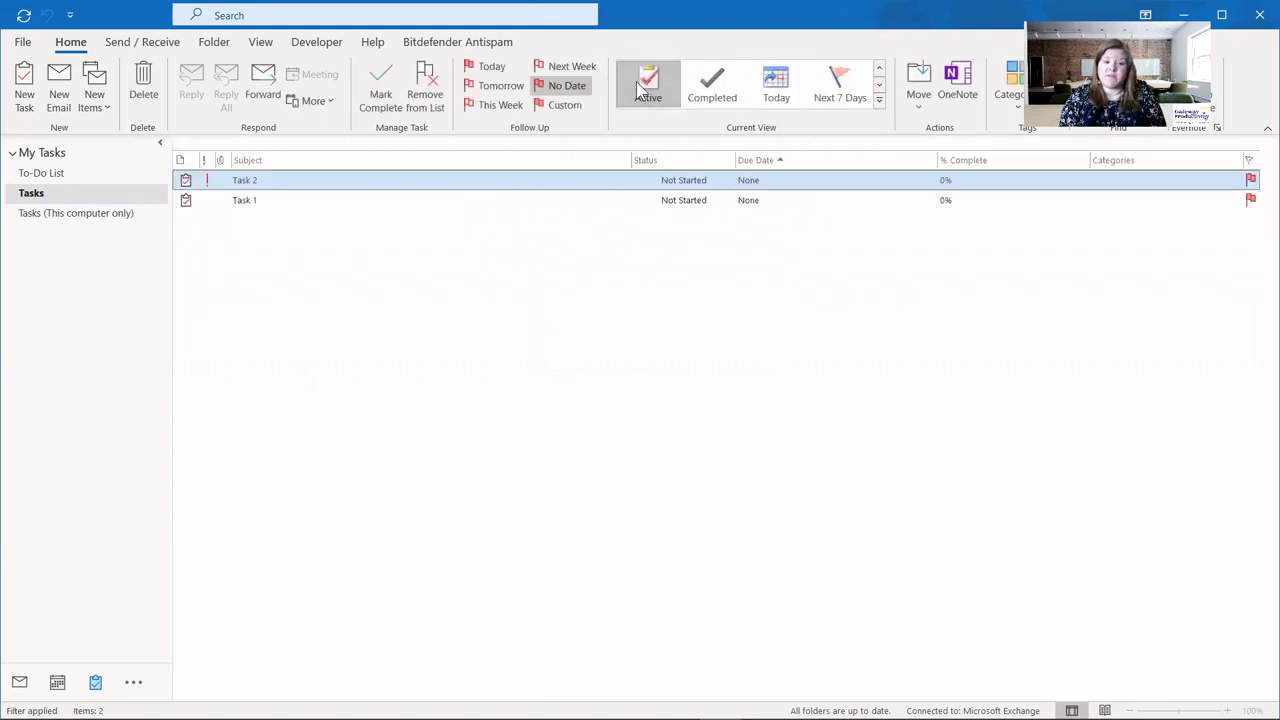
pyautogui.click(726, 94)
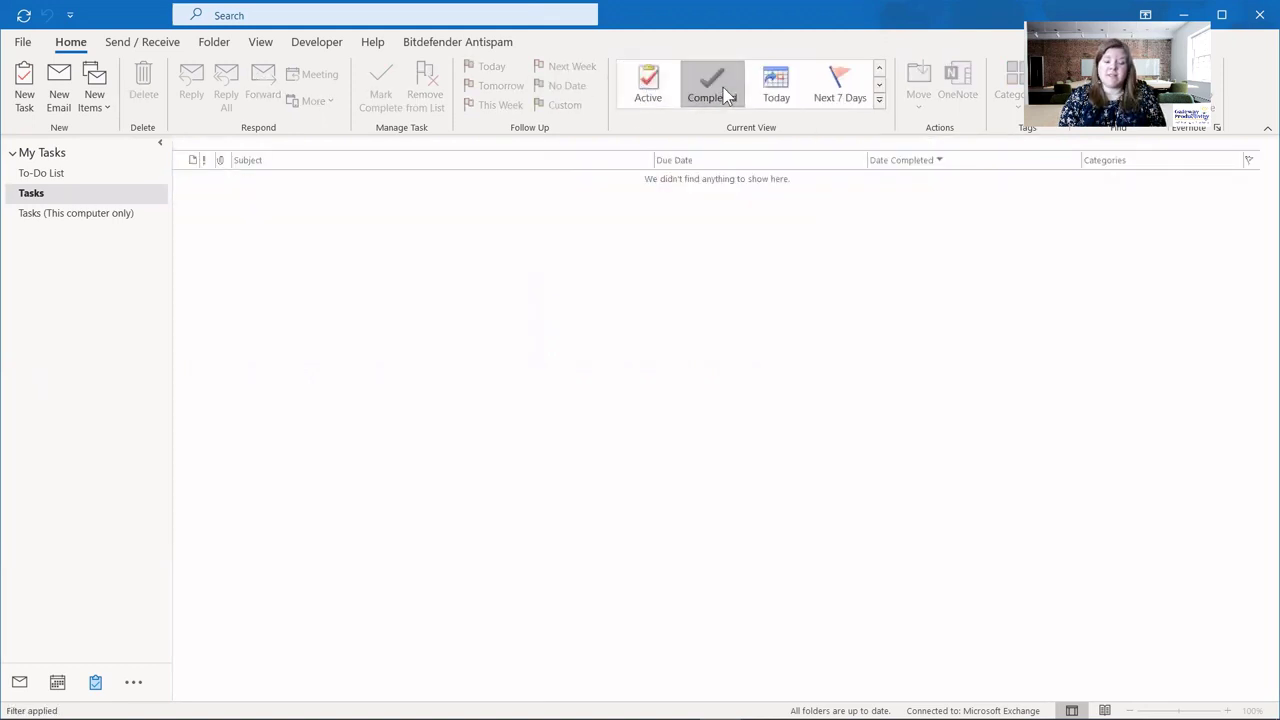
pyautogui.click(776, 88)
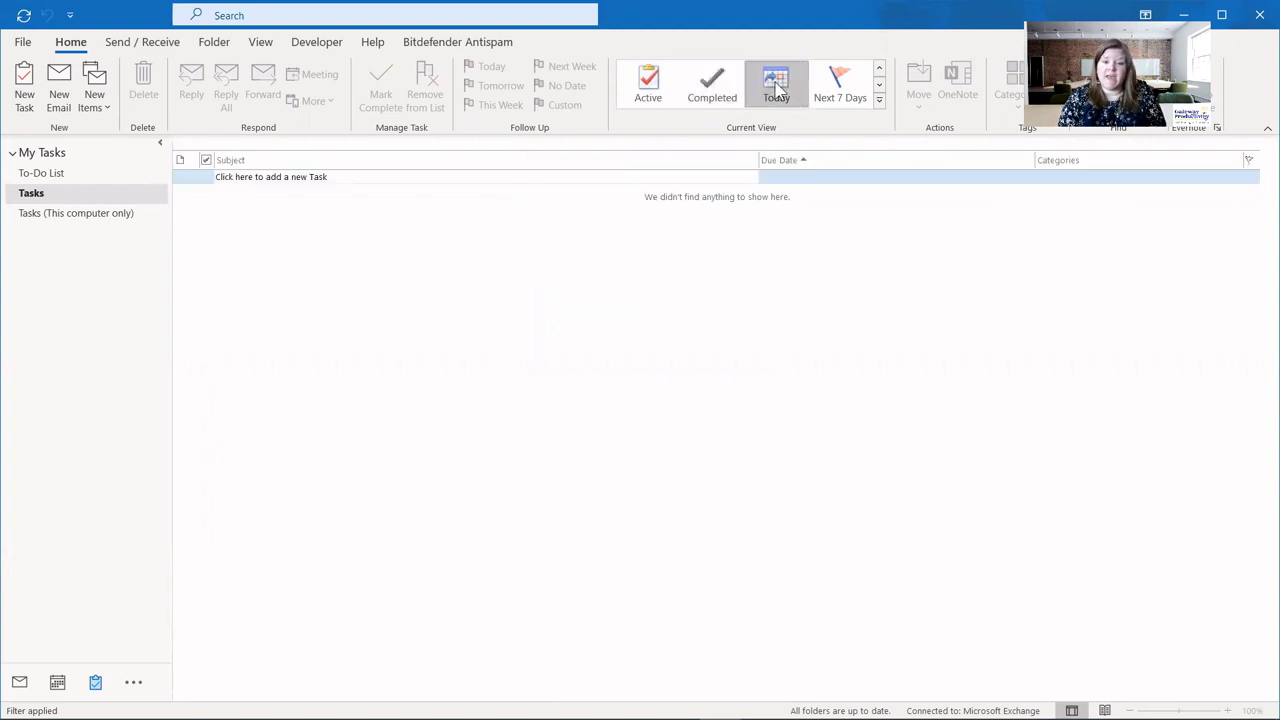
pyautogui.click(845, 95)
pyautogui.click(880, 86)
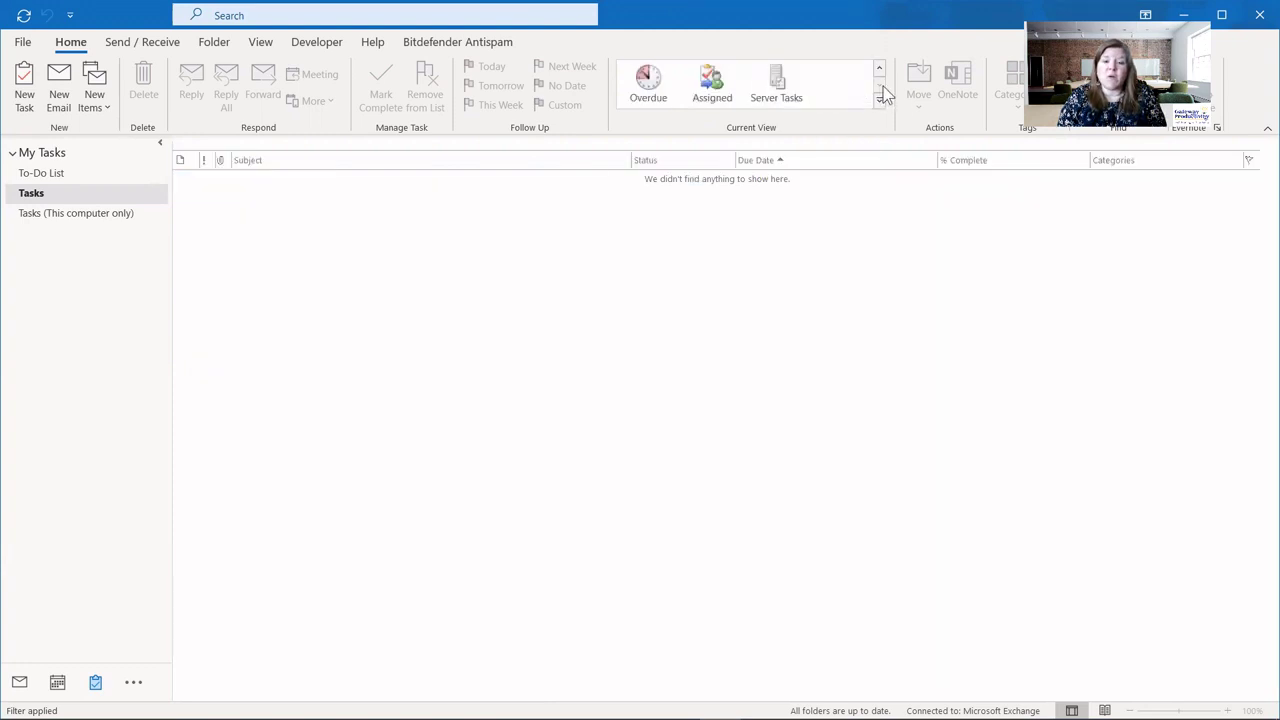
pyautogui.click(652, 88)
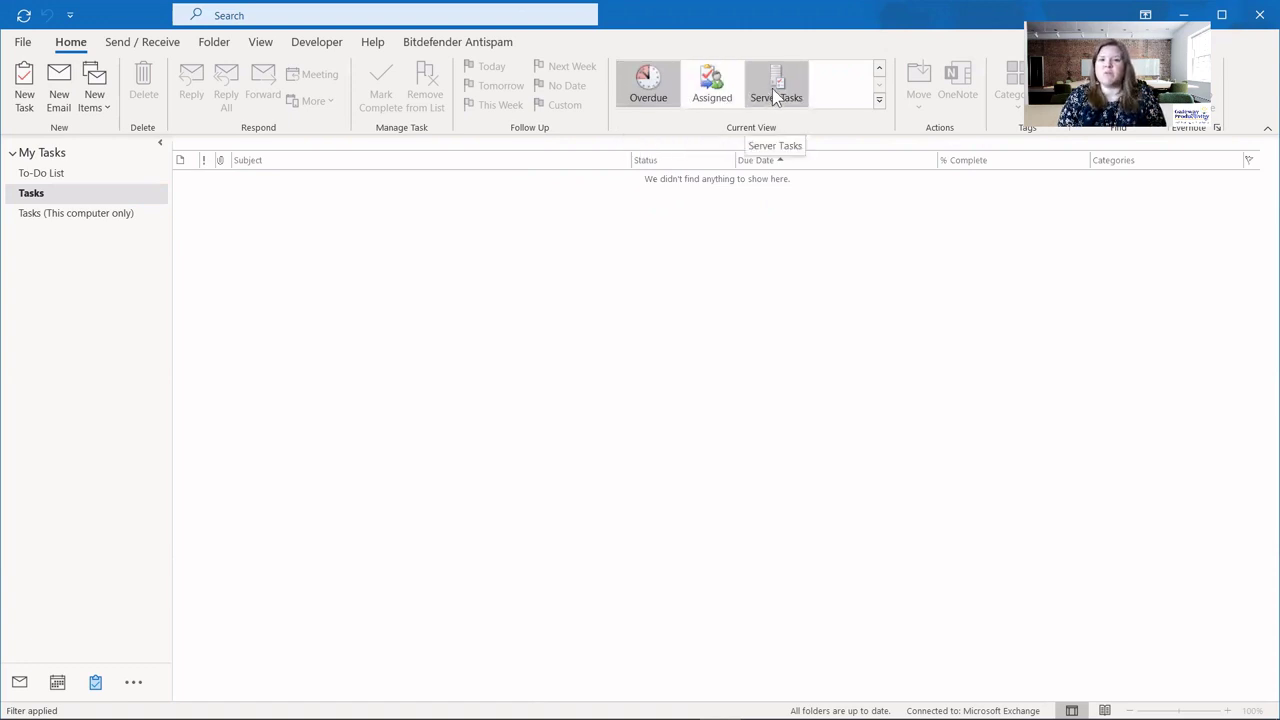
pyautogui.scroll(1, 776, 93)
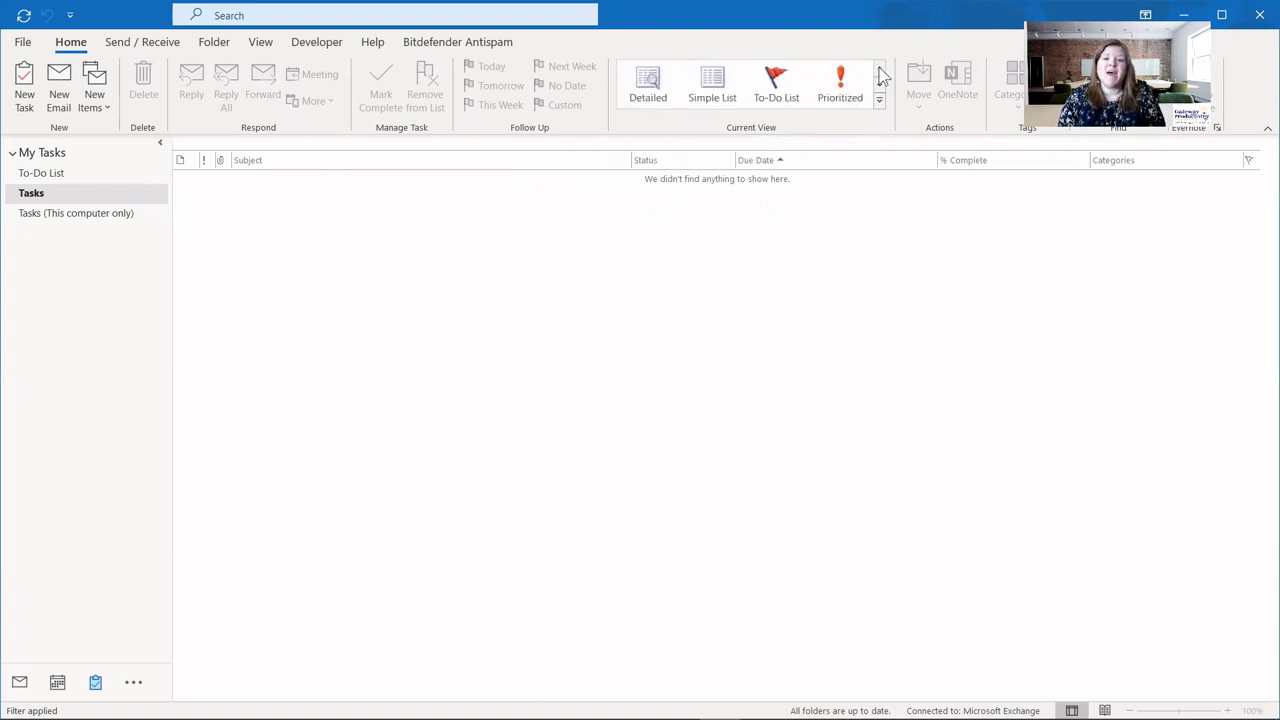
# Switch the task list to Detailed view and set Task 1's importance to Low.
pyautogui.click(655, 90)
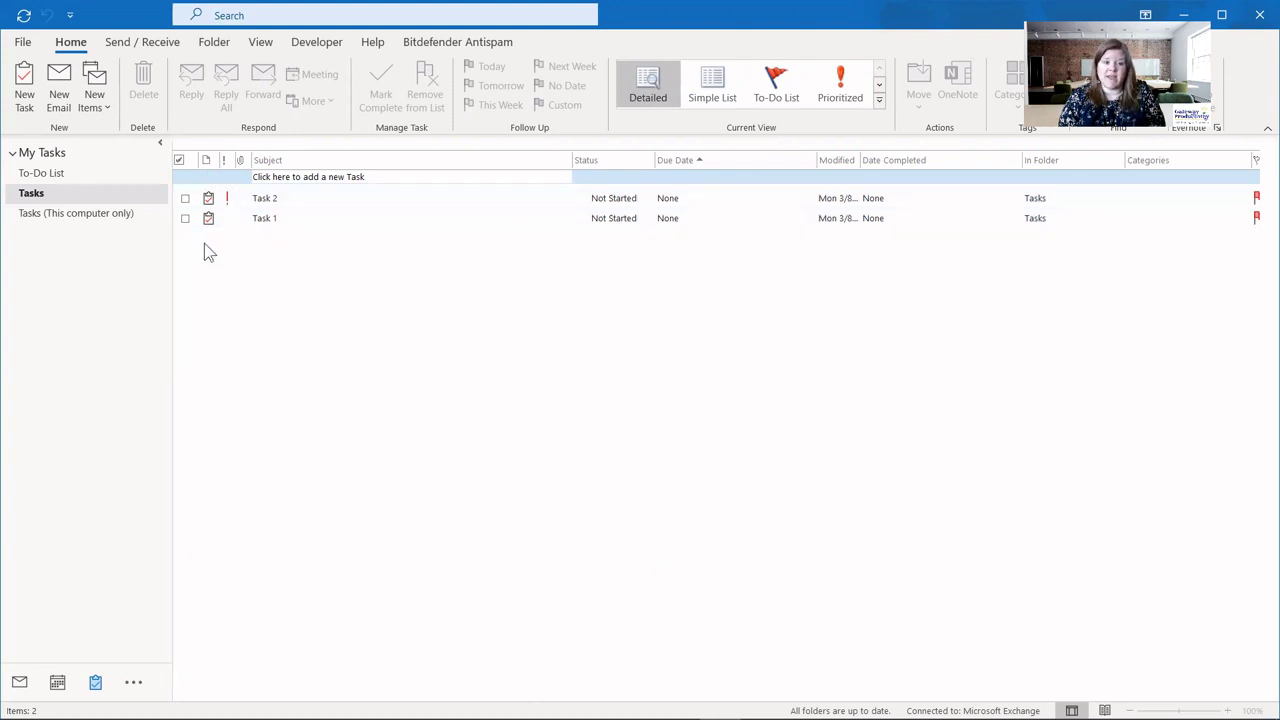
pyautogui.click(240, 218)
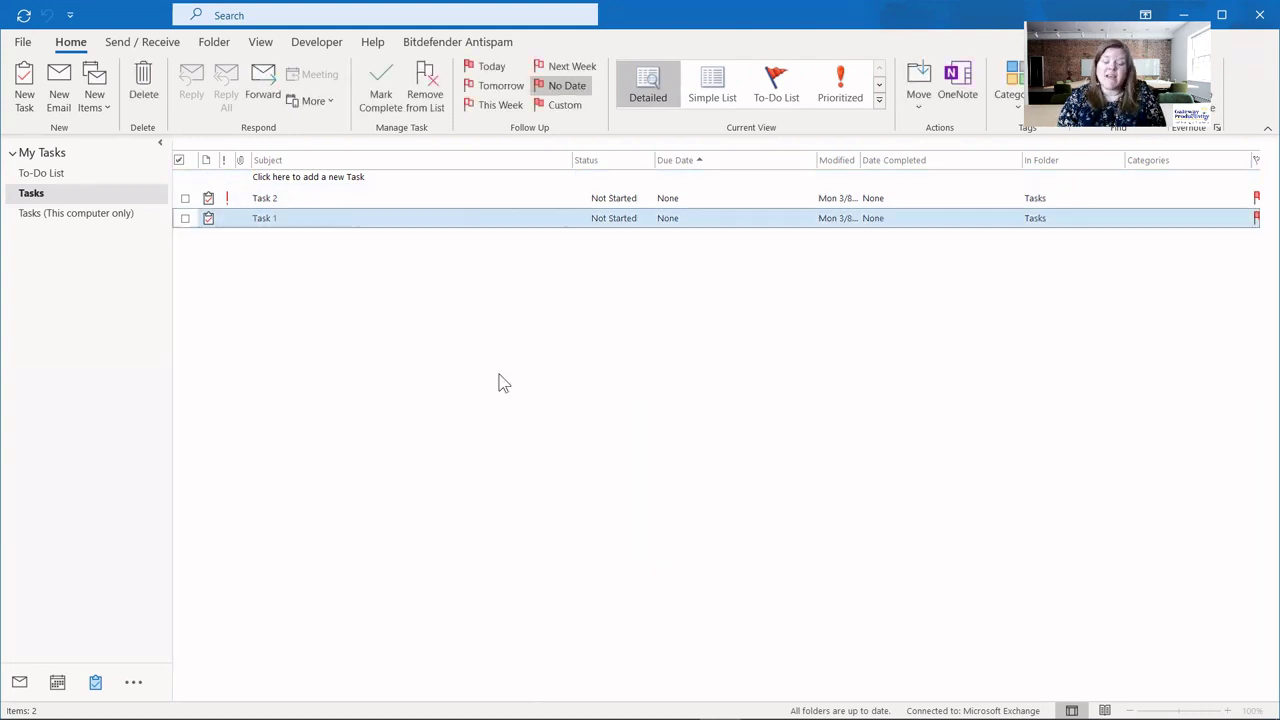
pyautogui.click(227, 199)
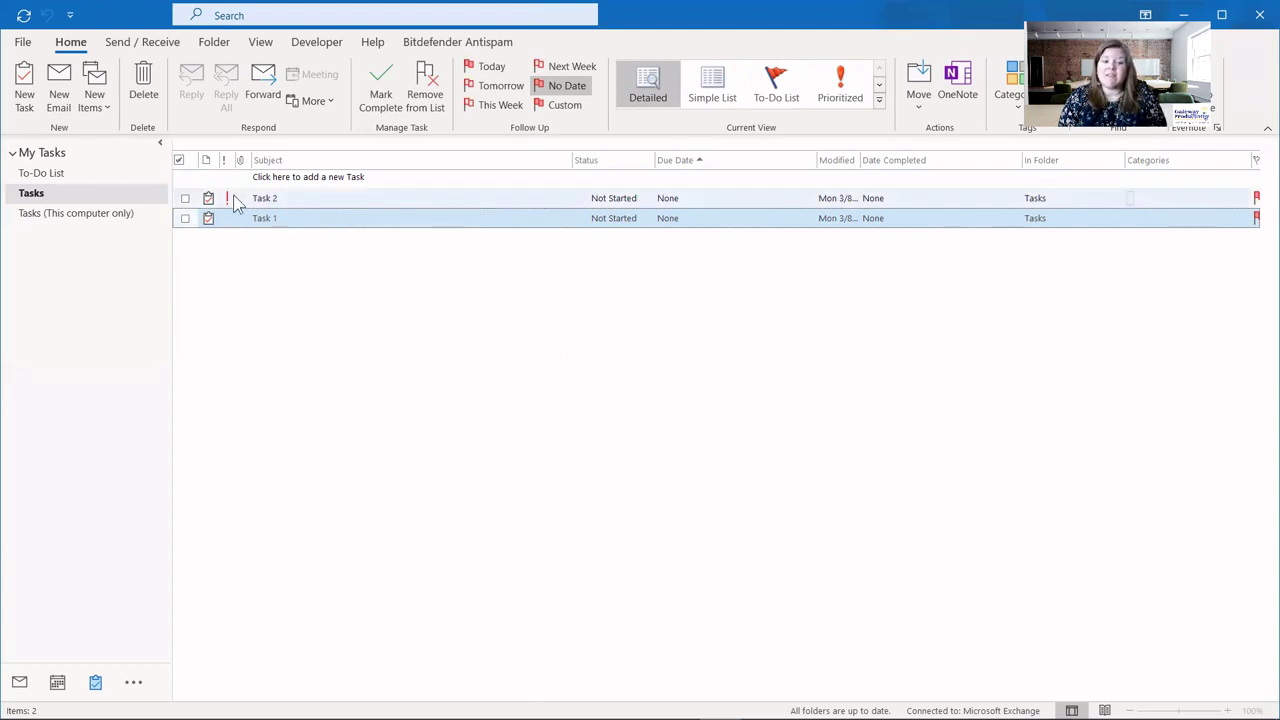
pyautogui.click(226, 219)
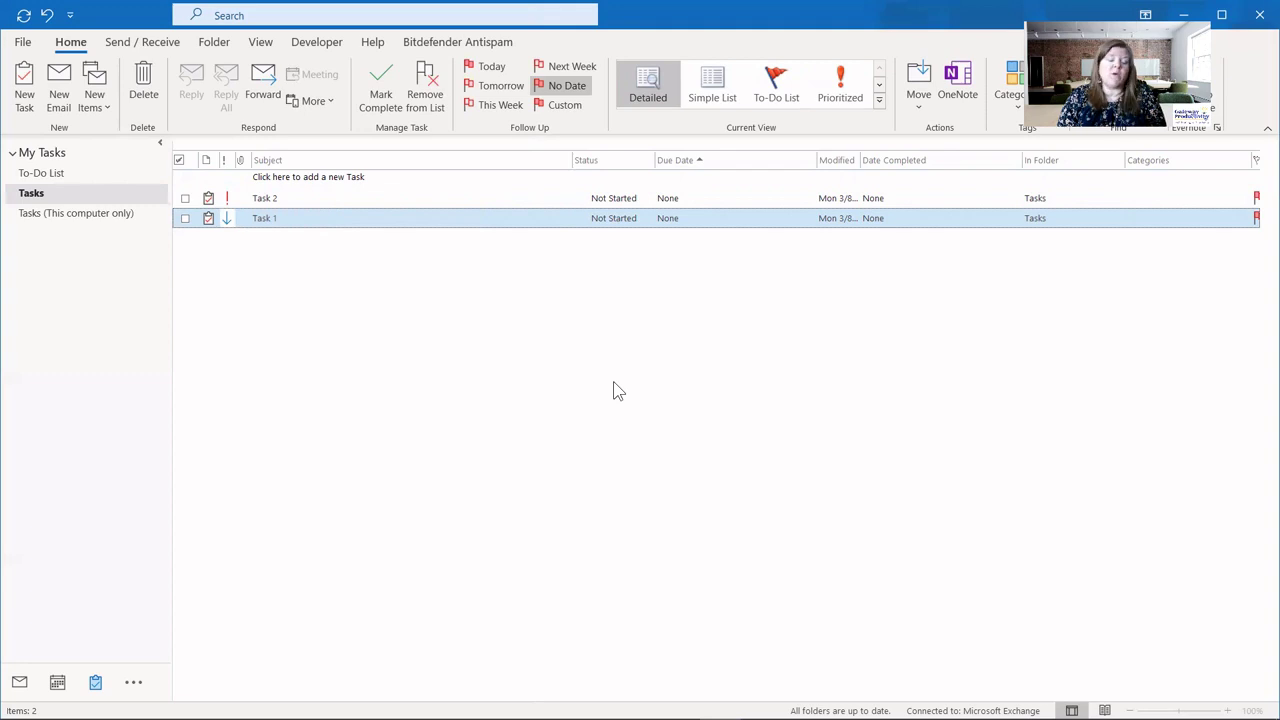
# Set Task 1 to Waiting on someone else and resize the Due Date and Modified columns.
pyautogui.click(611, 221)
pyautogui.click(613, 276)
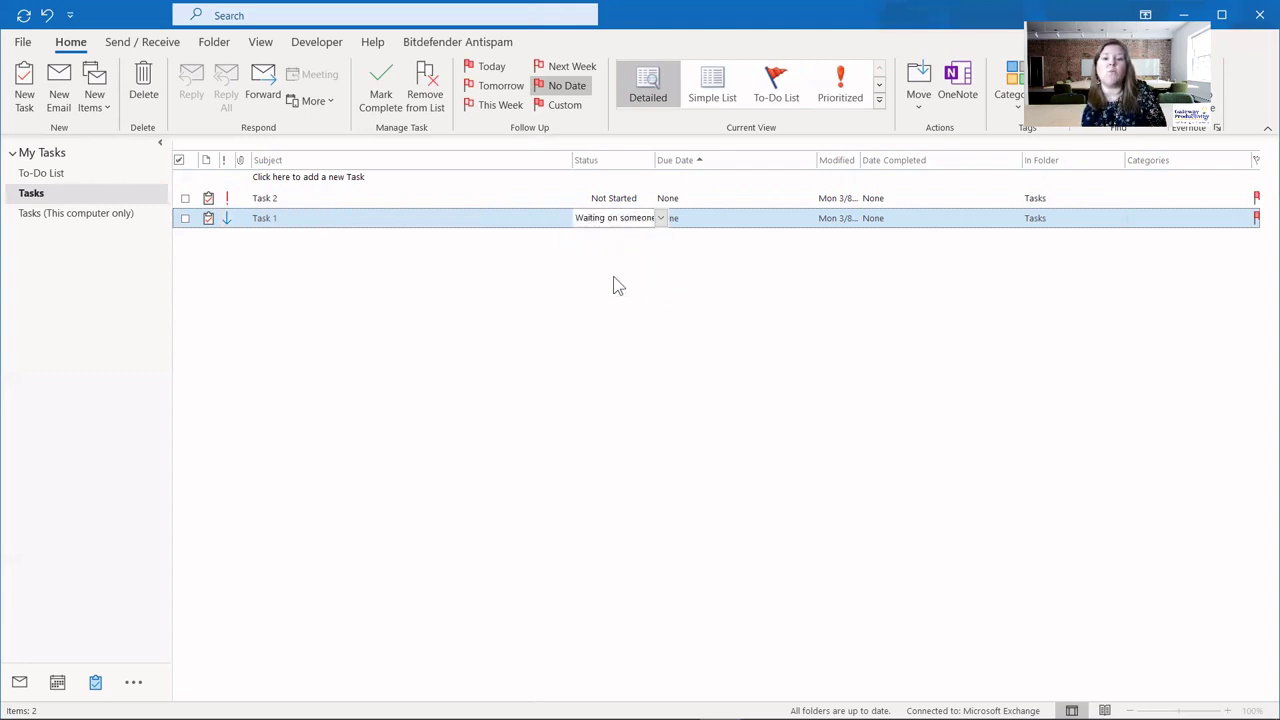
pyautogui.click(590, 280)
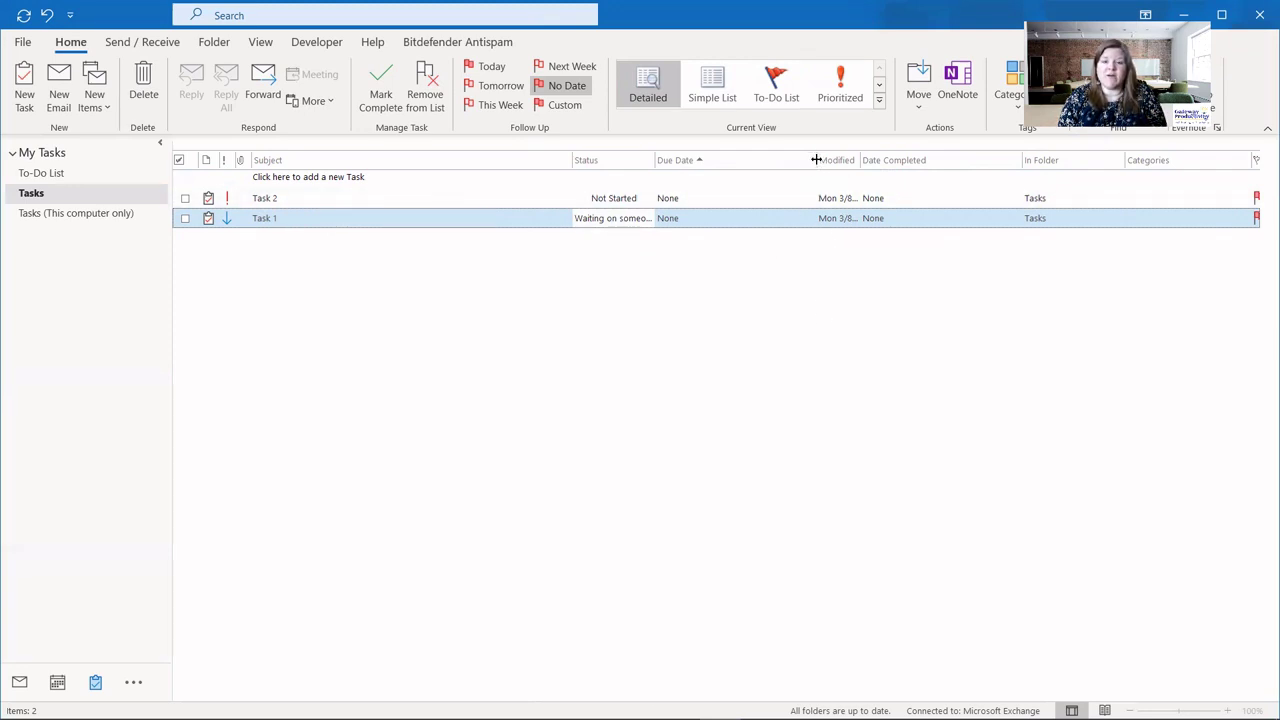
pyautogui.moveTo(816, 160); pyautogui.dragTo(853, 163)
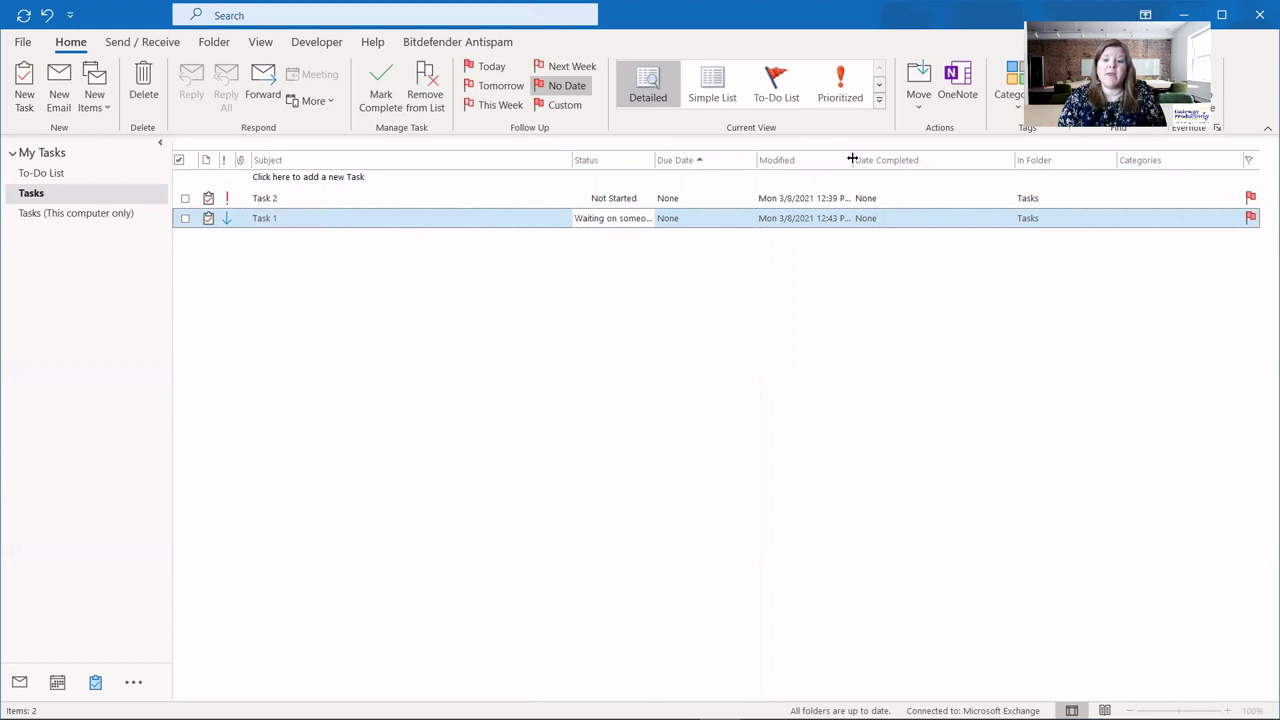
pyautogui.moveTo(853, 160); pyautogui.dragTo(890, 160)
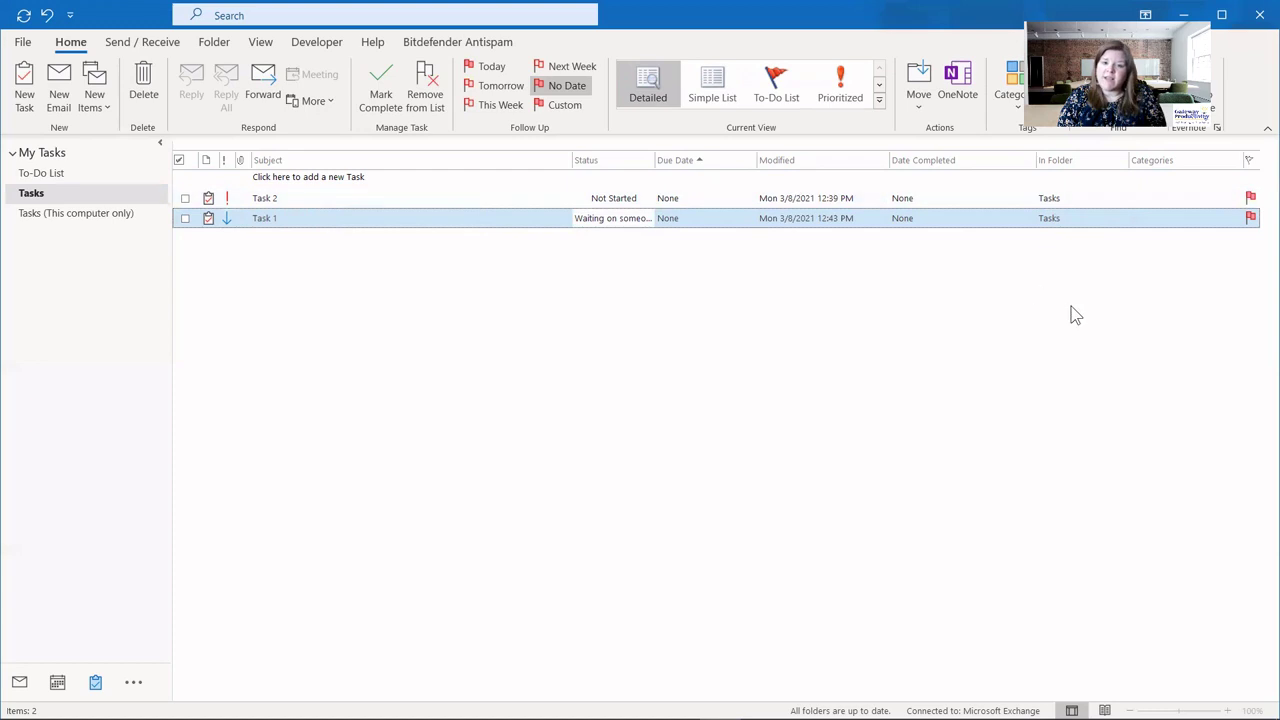
pyautogui.click(57, 175)
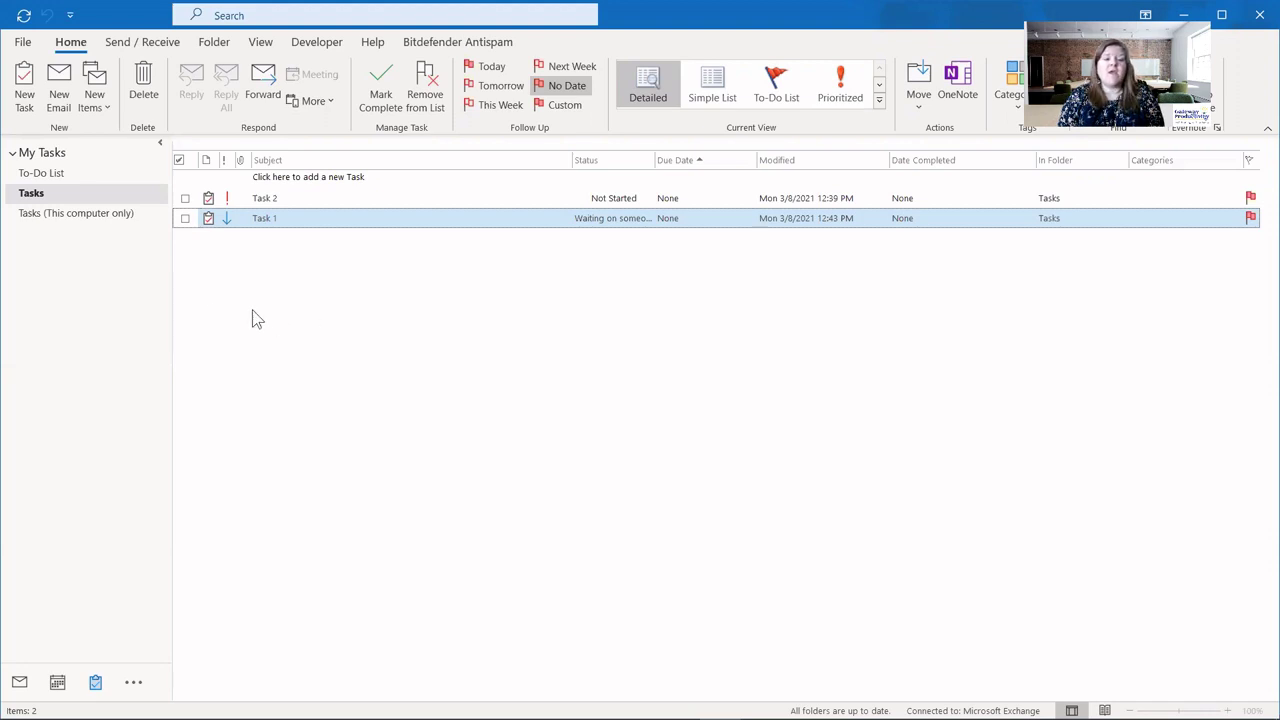
# Add a new folder named 'Test Task Group' under the Tasks folder.
pyautogui.rightClick(57, 196)
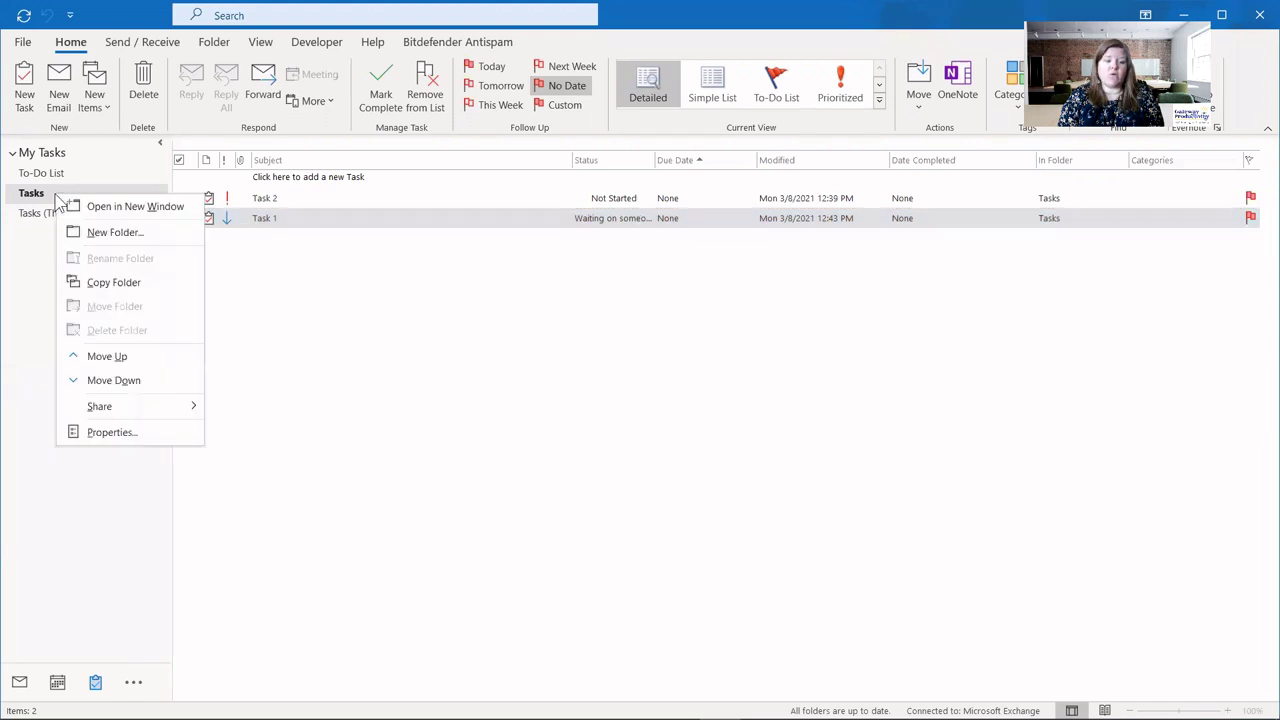
pyautogui.click(115, 234)
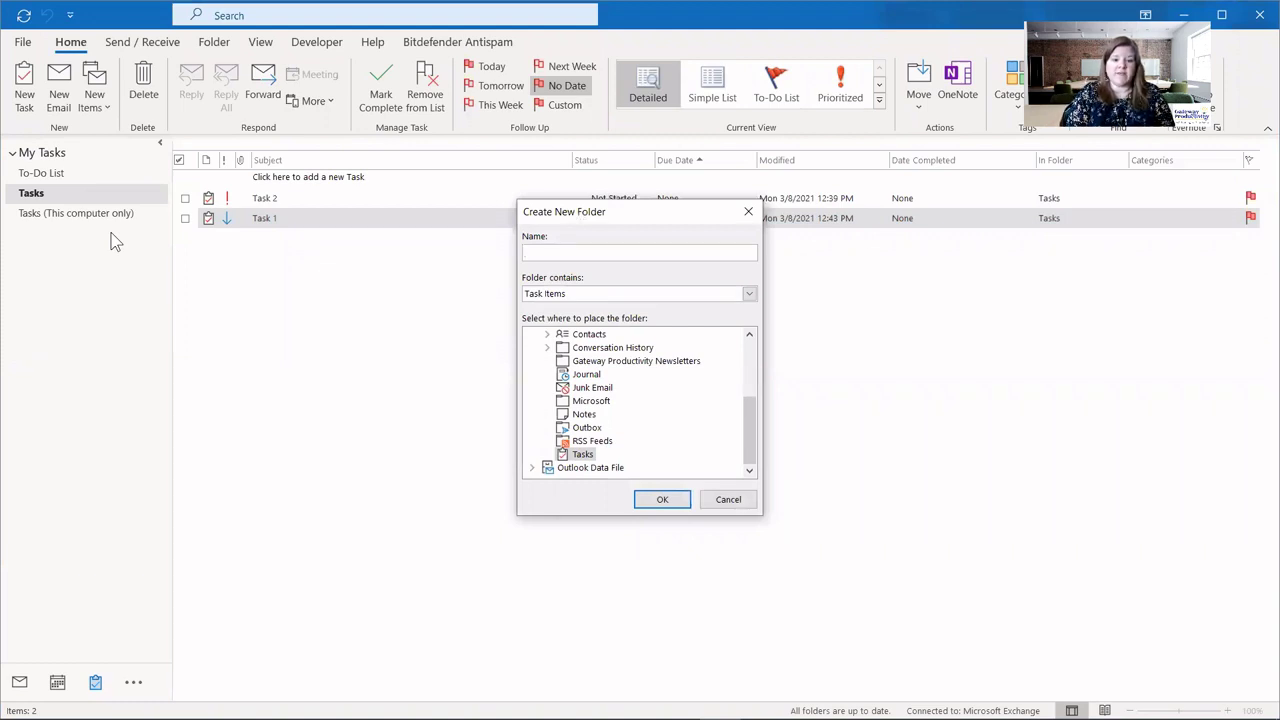
pyautogui.write('Test ')
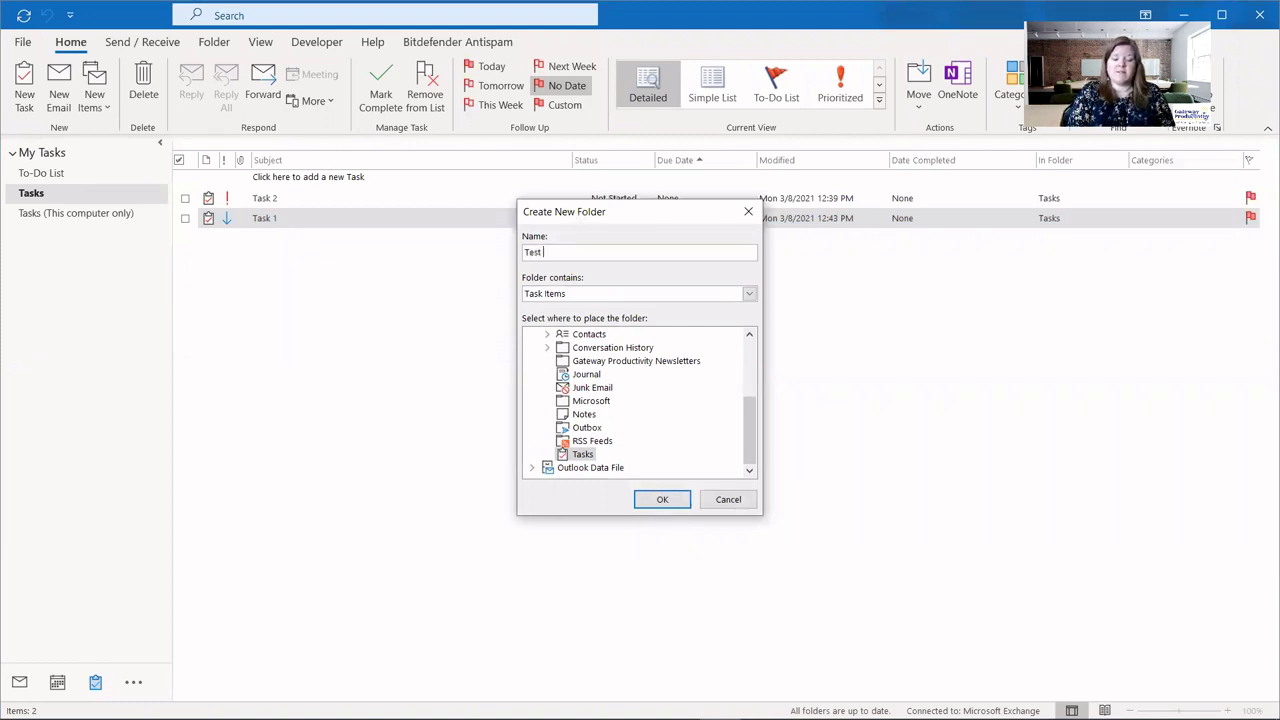
pyautogui.write('Task Group')
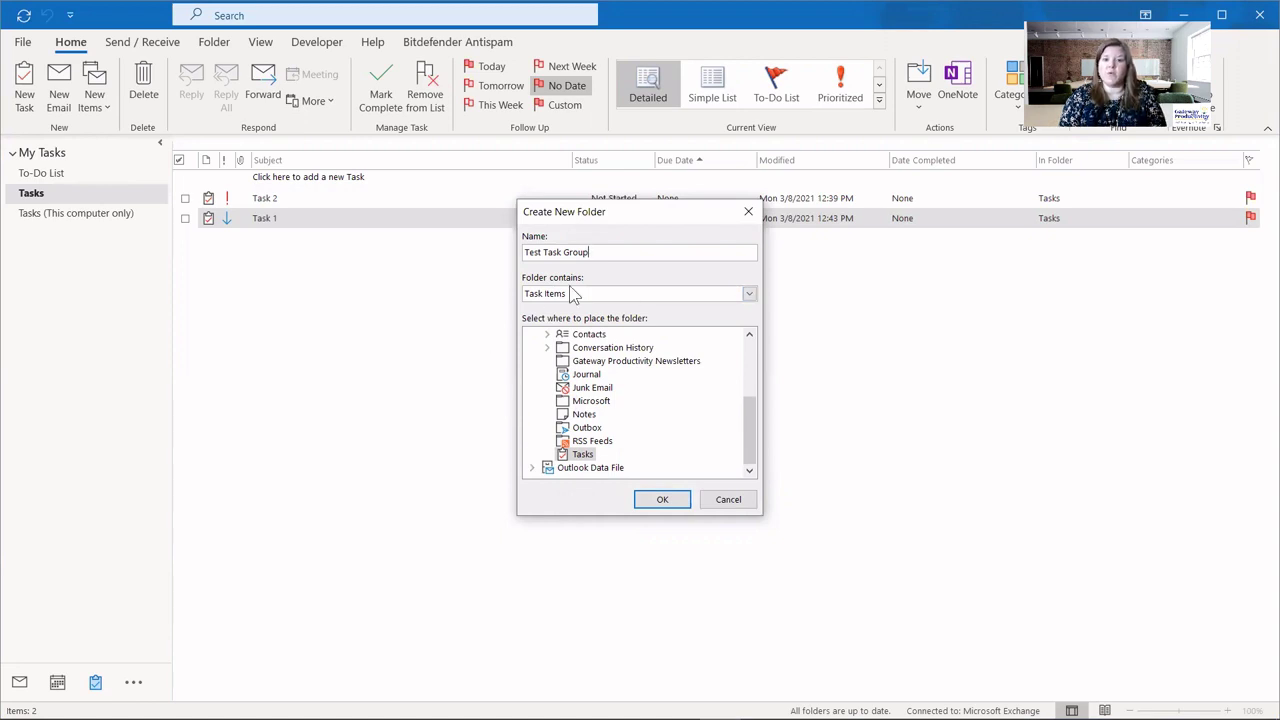
pyautogui.click(663, 500)
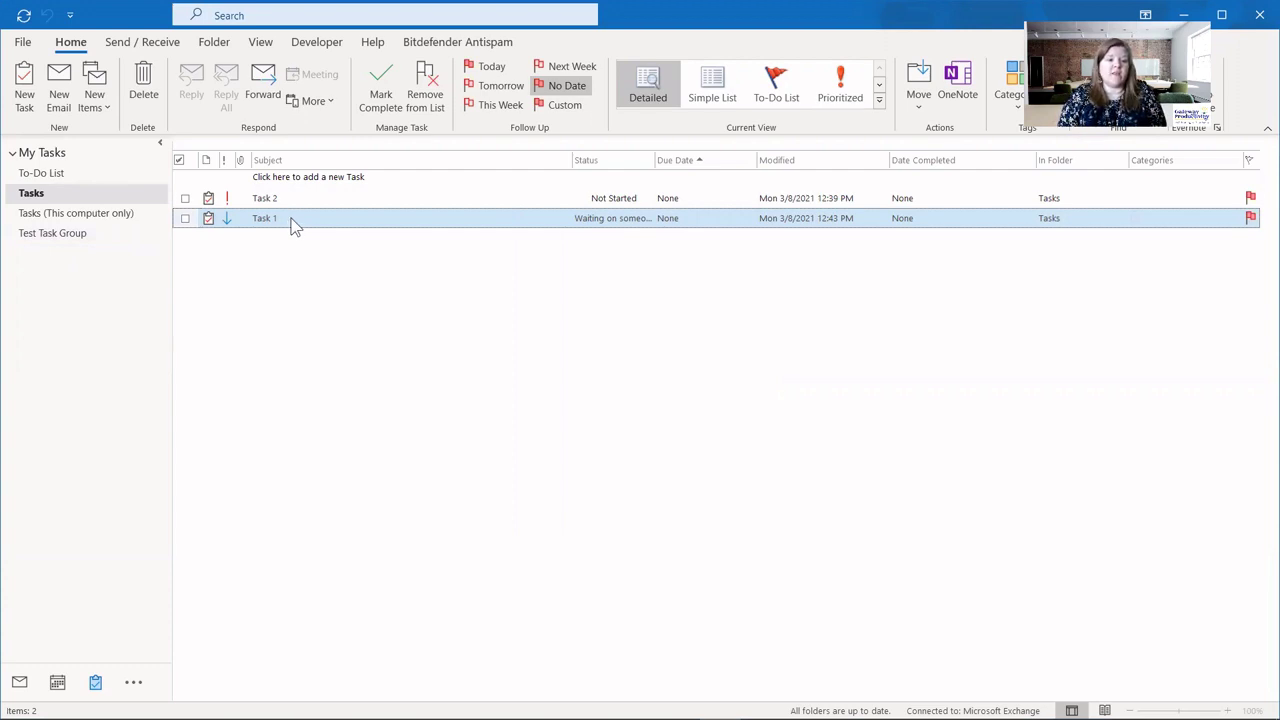
# Drag Task 1 into the Test Task Group folder and check its contents.
pyautogui.moveTo(295, 225); pyautogui.dragTo(60, 240)
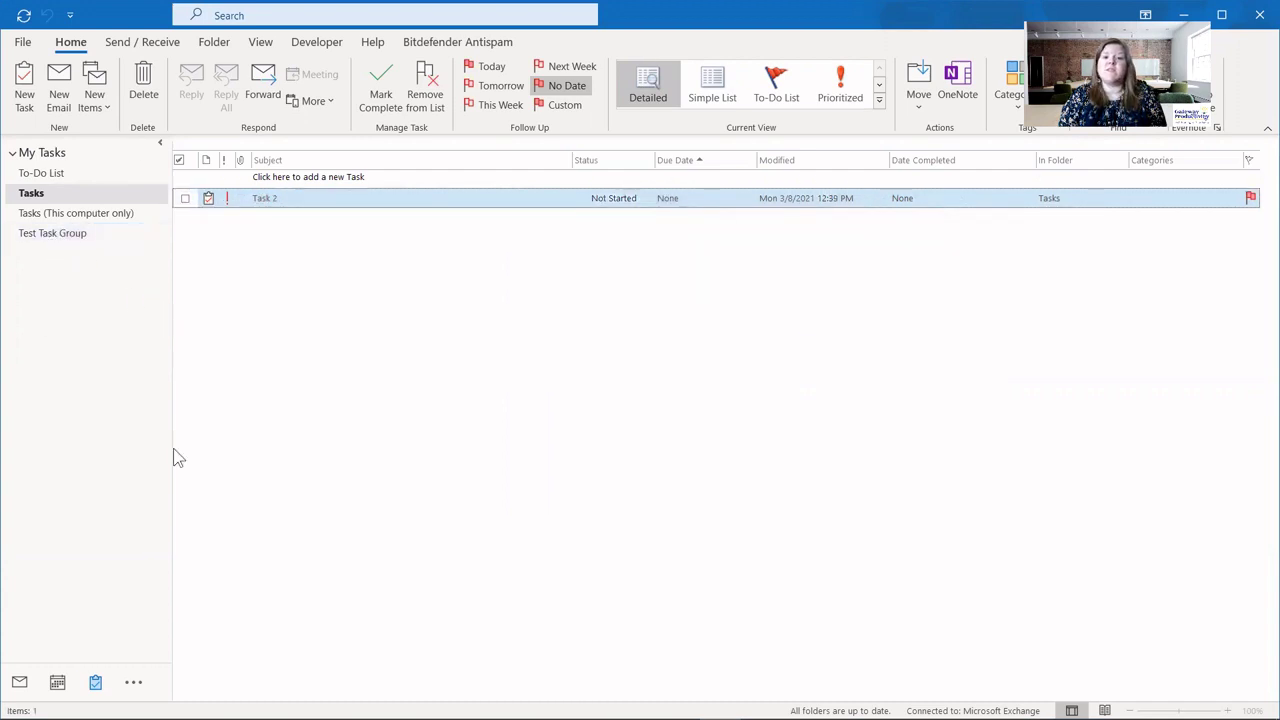
pyautogui.click(49, 240)
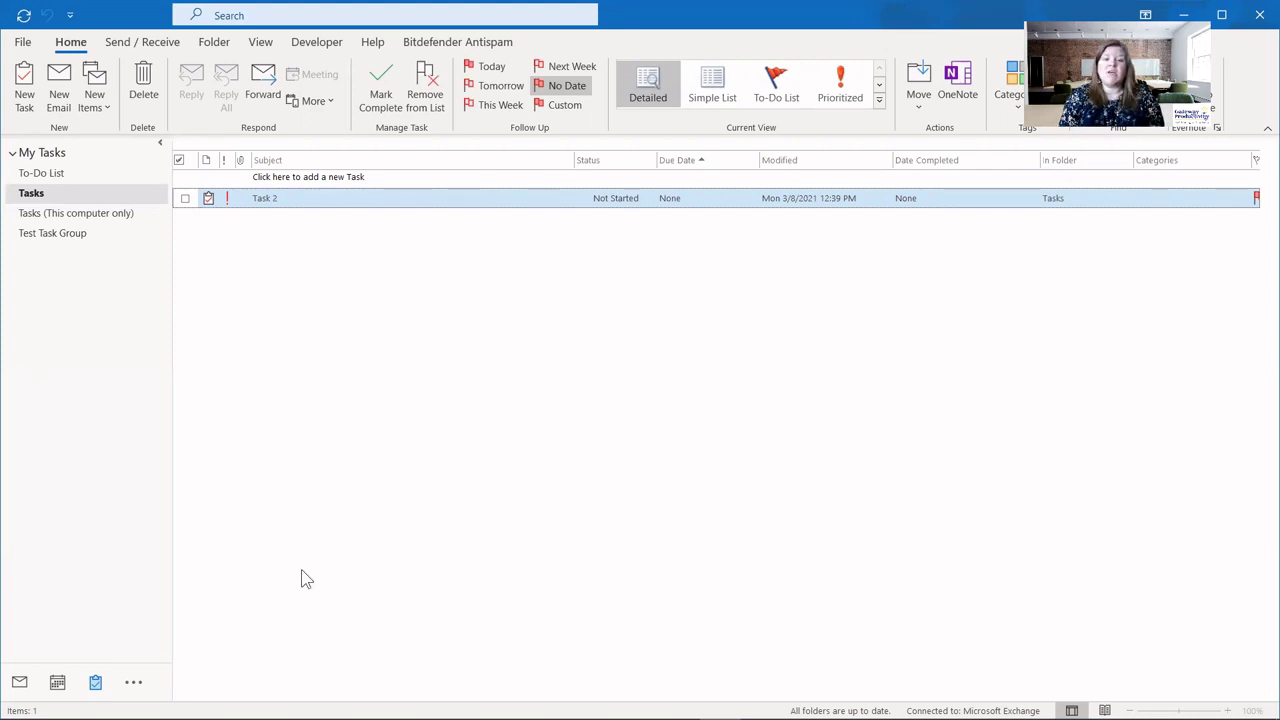
# Drag the Acuity Scheduling inbox email onto Tasks, review the draft task's text, then discard it.
pyautogui.click(17, 684)
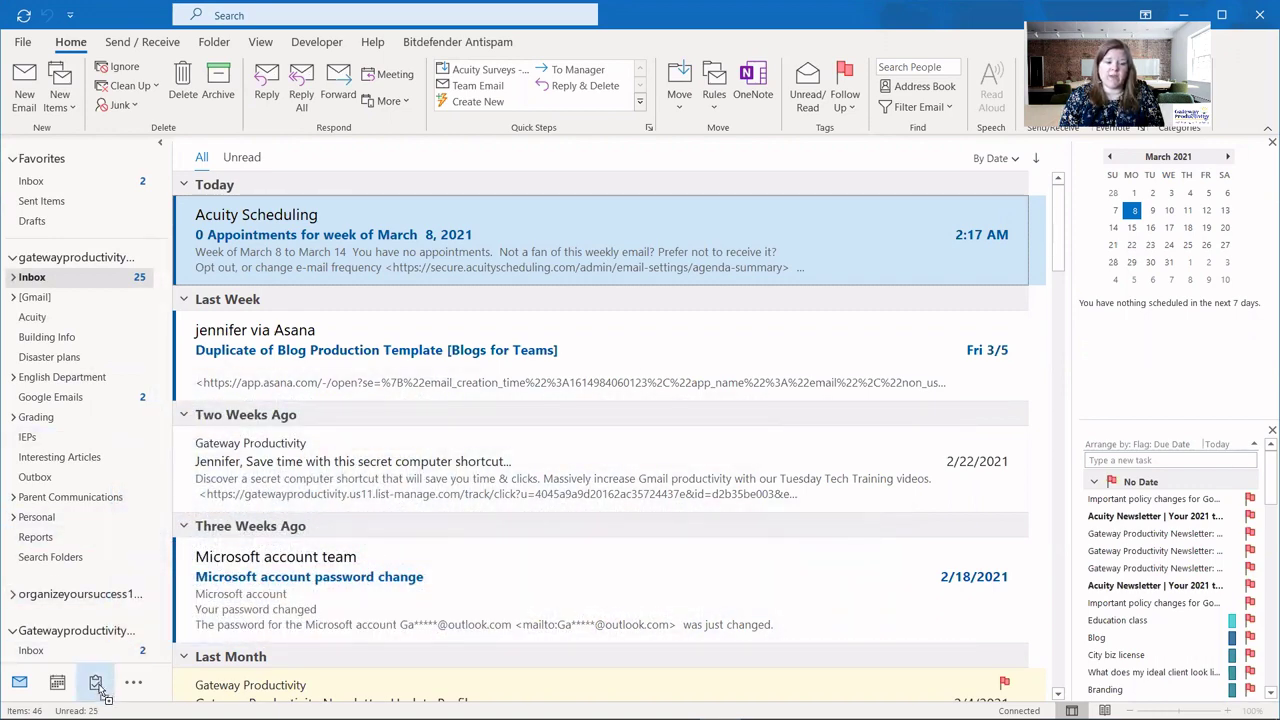
pyautogui.moveTo(100, 695)
pyautogui.mouseDown()
pyautogui.moveTo(212, 527)
pyautogui.moveTo(118, 640)
pyautogui.moveTo(120, 655)
pyautogui.moveTo(174, 566)
pyautogui.moveTo(162, 569)
pyautogui.moveTo(140, 640)
pyautogui.moveTo(96, 688)
pyautogui.mouseUp()
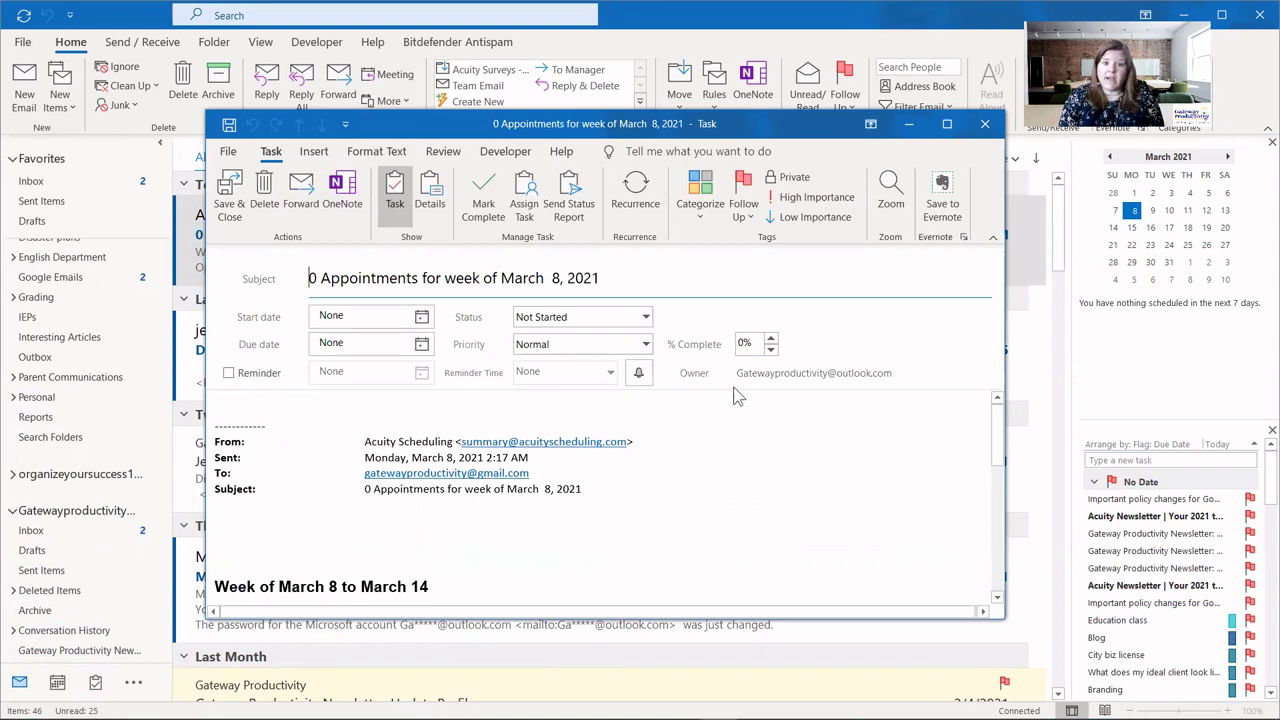
pyautogui.scroll(-10, 646, 466)
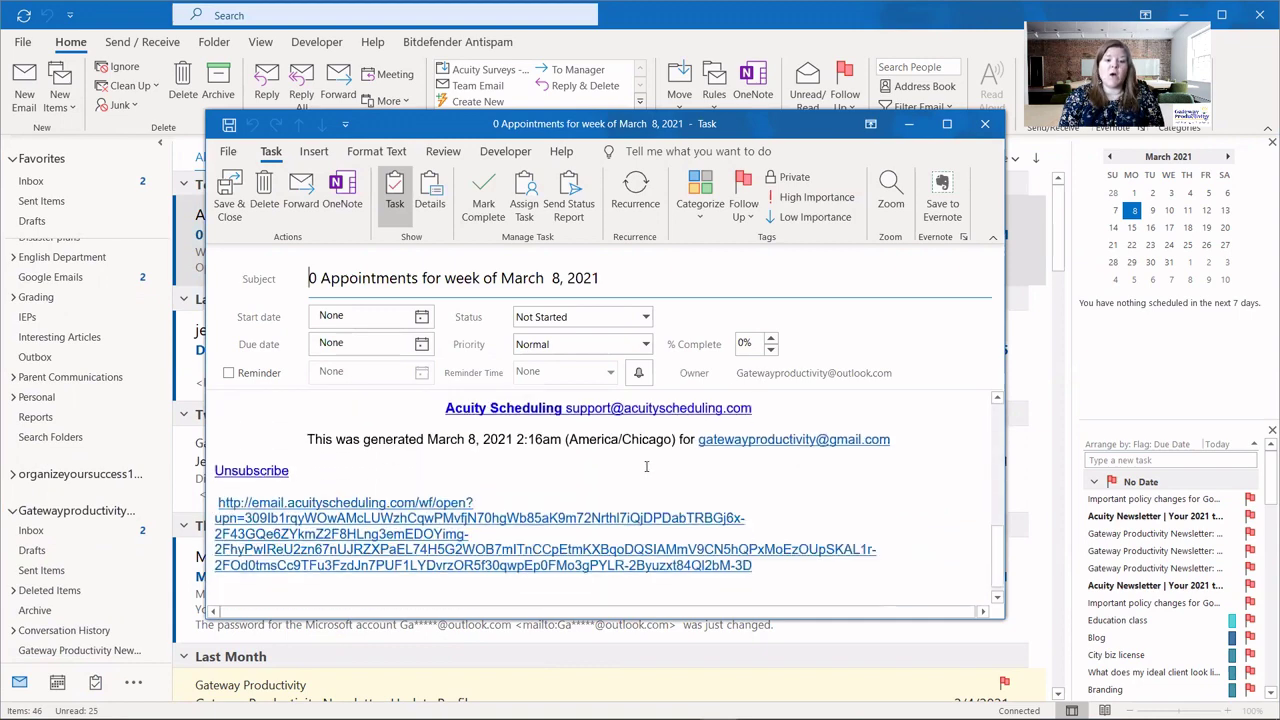
pyautogui.scroll(10, 646, 466)
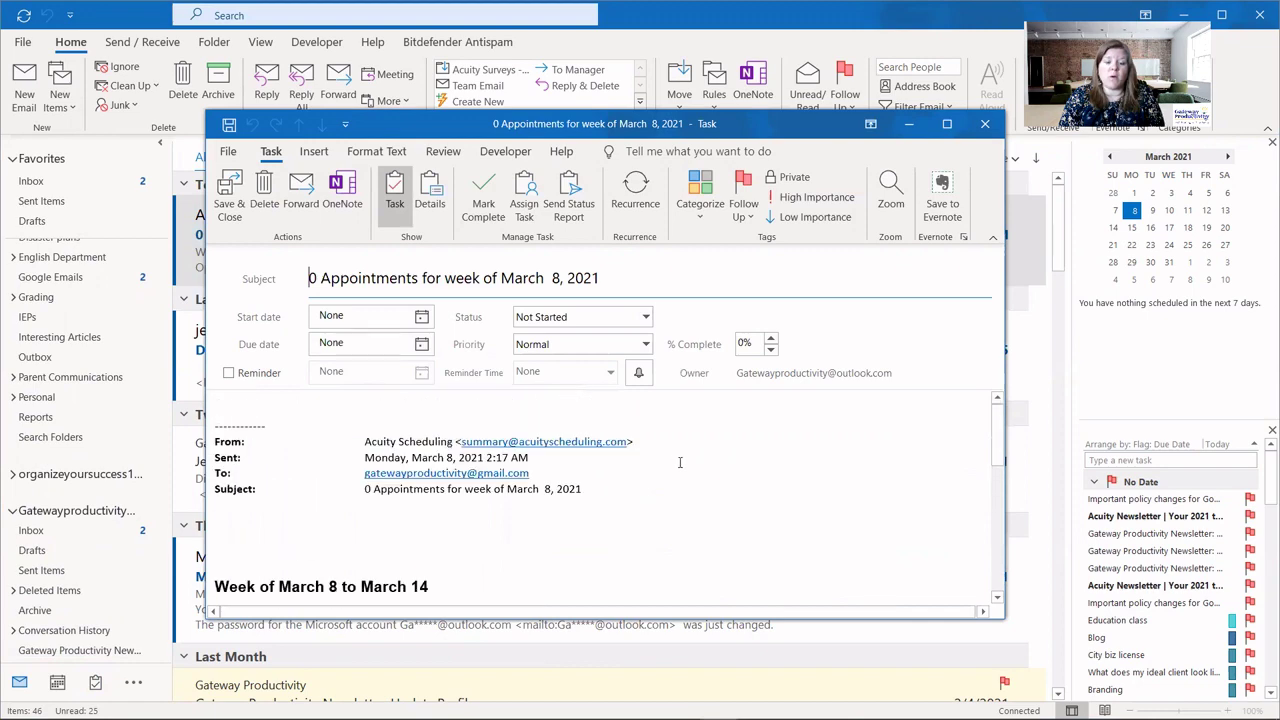
pyautogui.press('Escape')
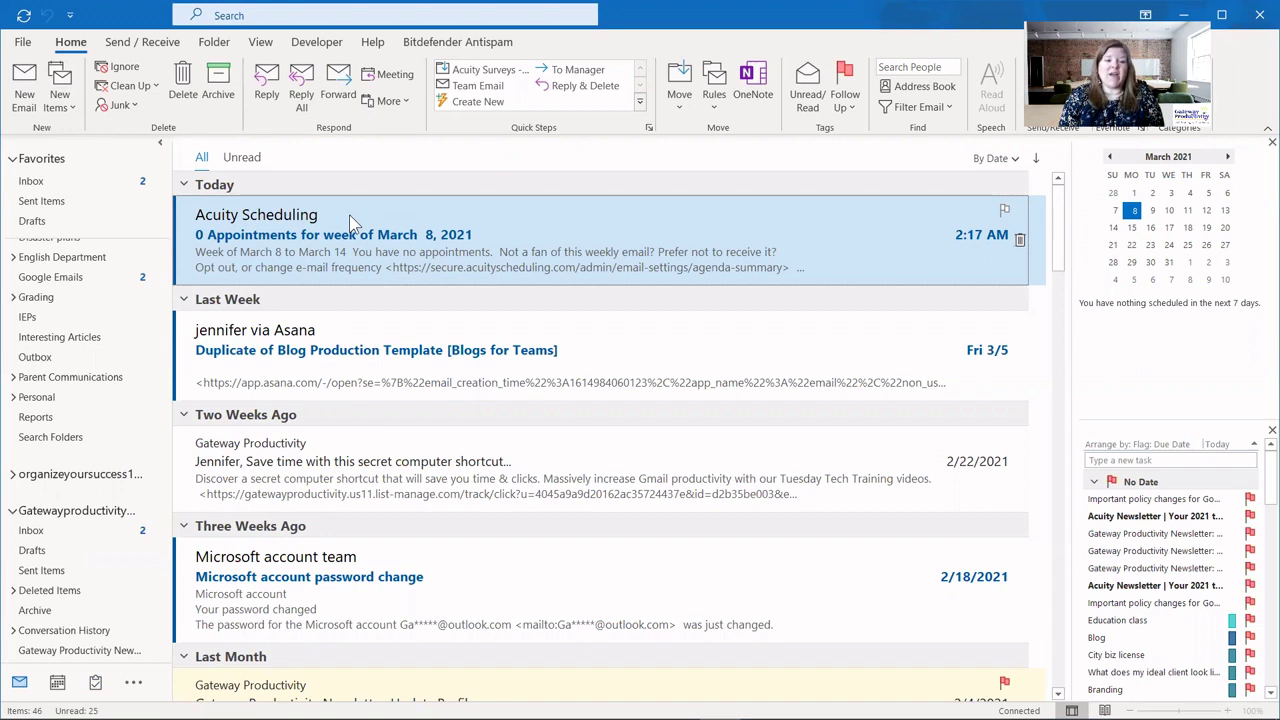
# Copy the Acuity Scheduling email into a task as an attachment, then open the attached message.
pyautogui.moveTo(349, 214); pyautogui.dragTo(98, 690)
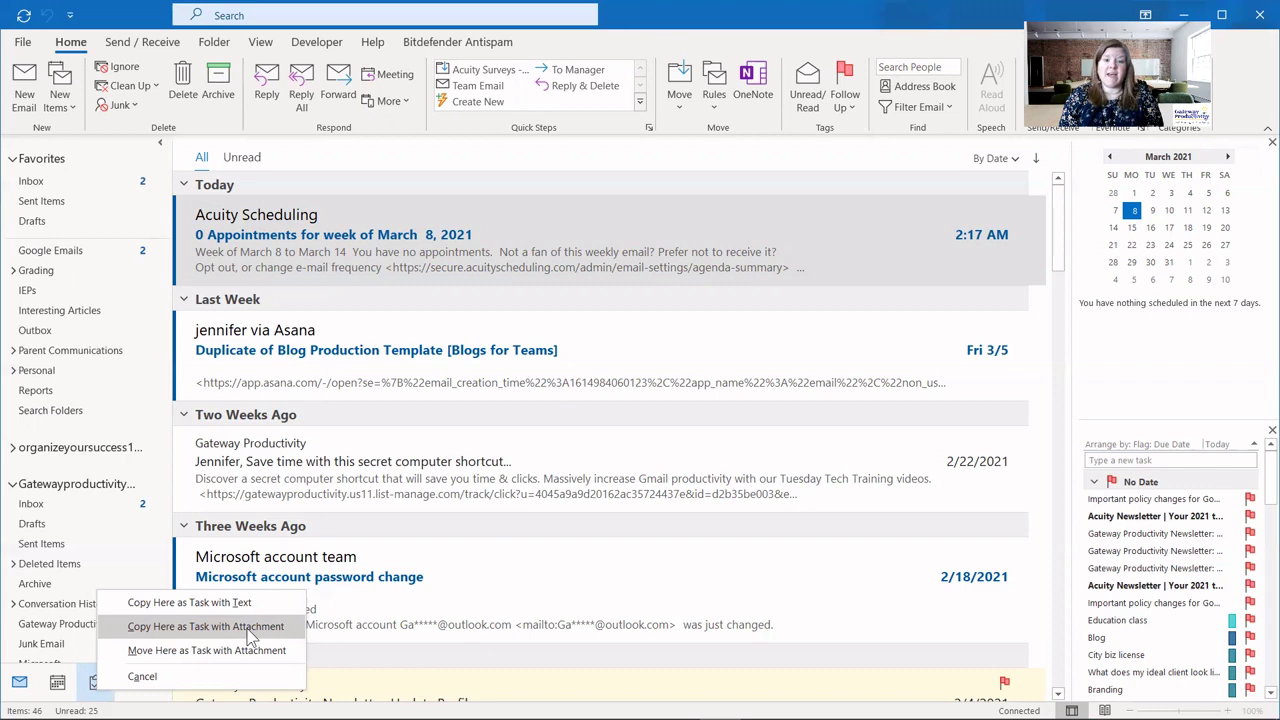
pyautogui.click(248, 627)
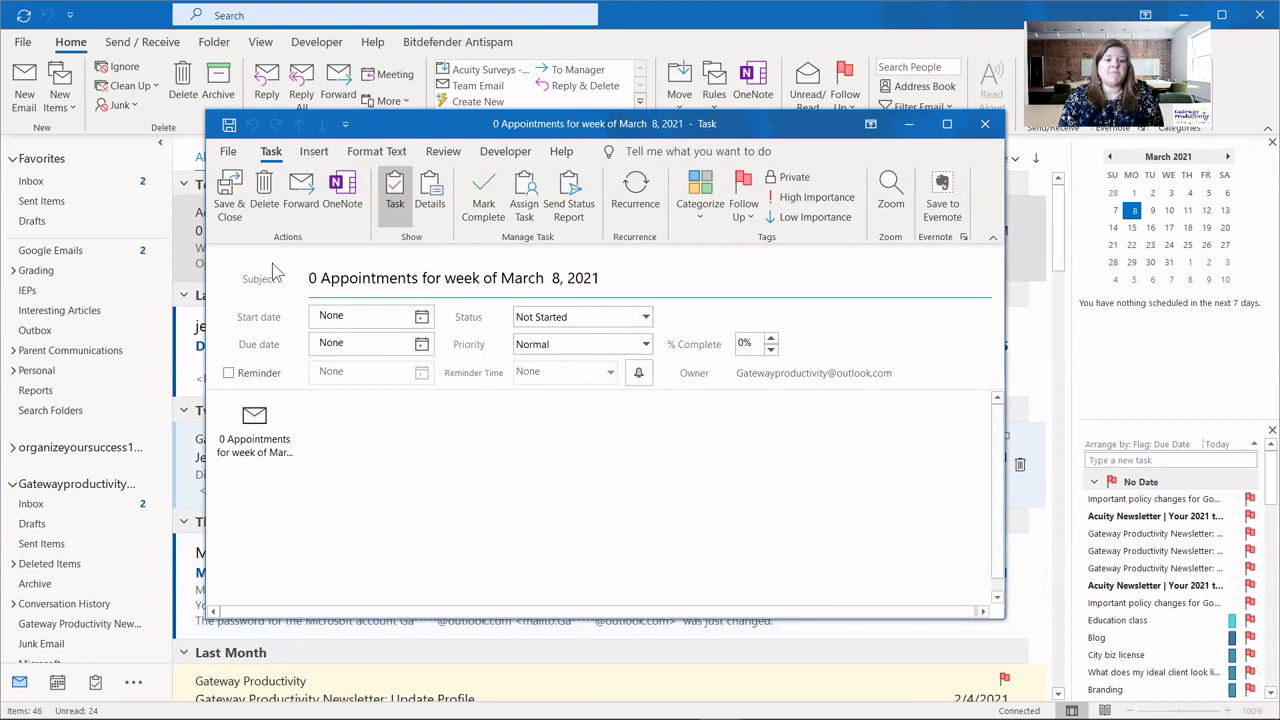
pyautogui.click(253, 425)
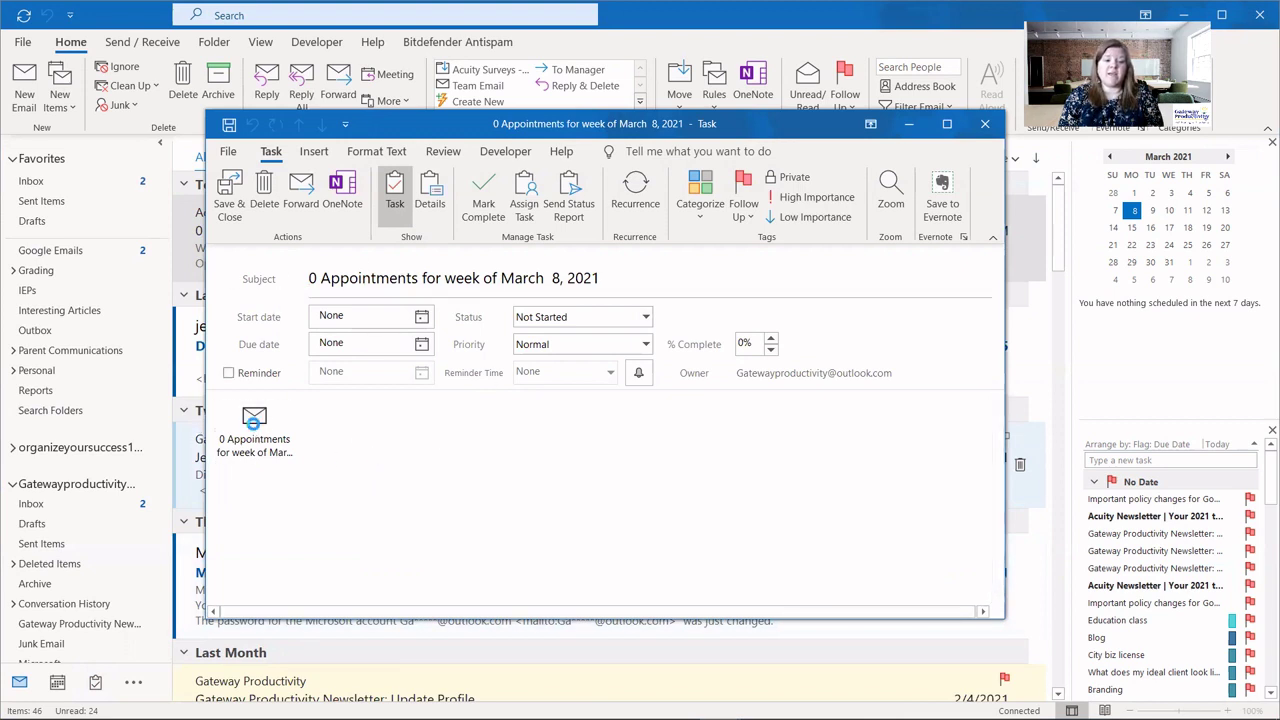
pyautogui.doubleClick(254, 425)
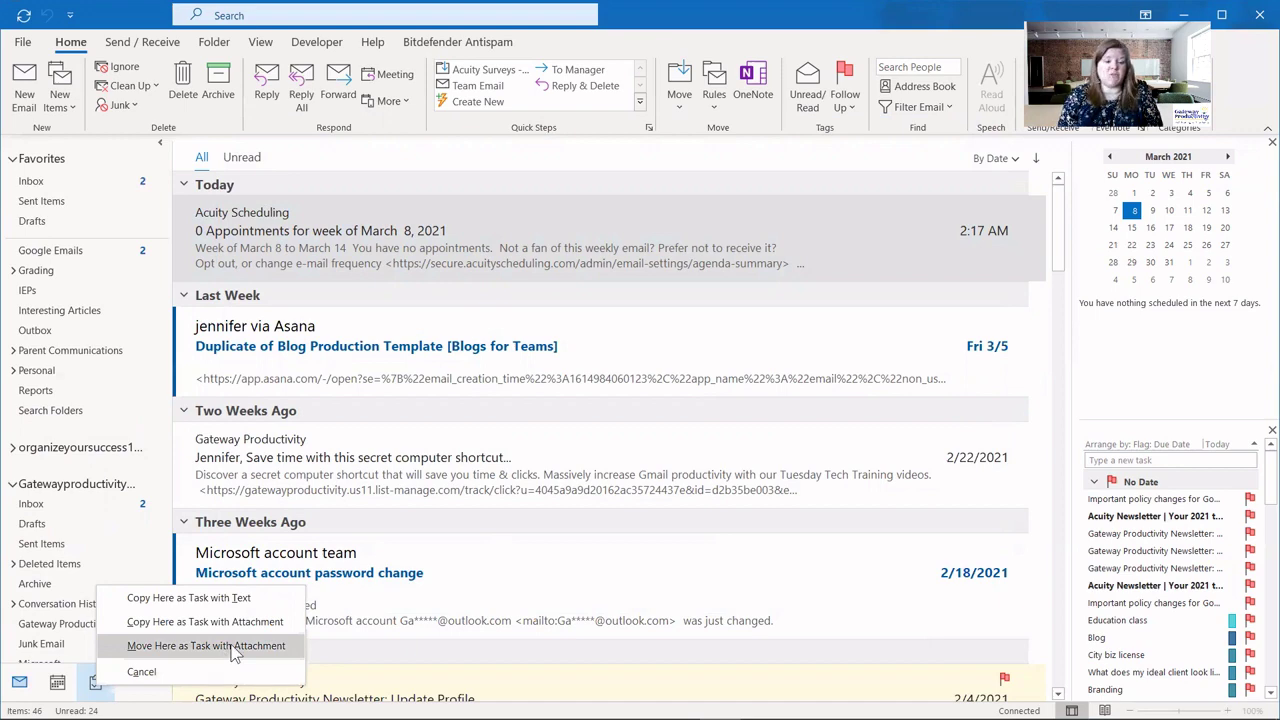
# Move the Acuity Scheduling email into a task as an attachment, then open and close the attachment.
pyautogui.click(233, 647)
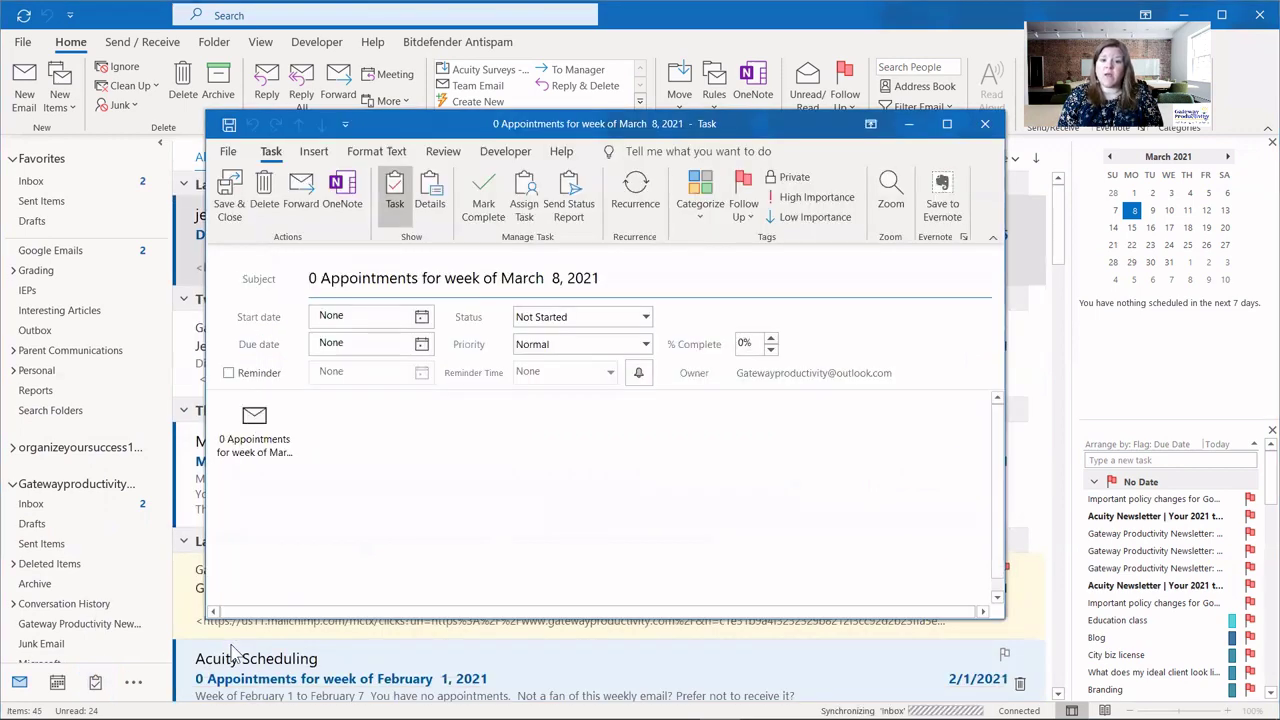
pyautogui.moveTo(358, 121); pyautogui.dragTo(557, 130)
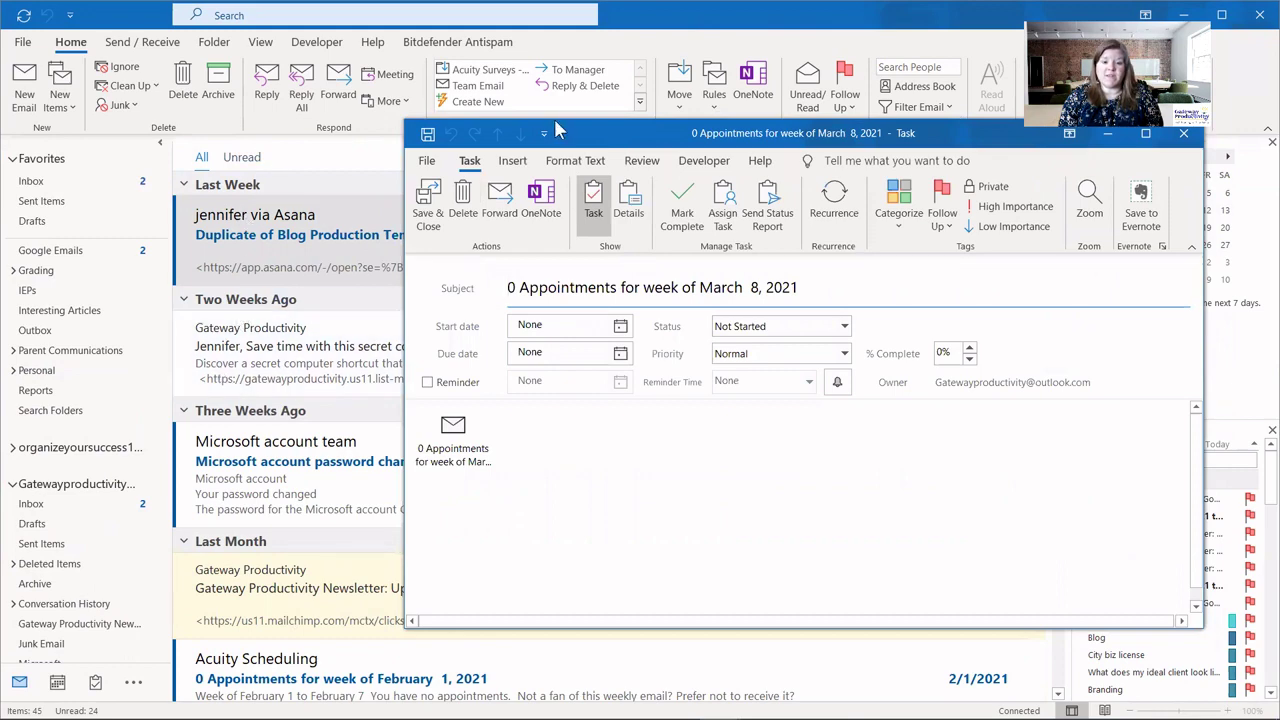
pyautogui.moveTo(593, 135); pyautogui.dragTo(412, 79)
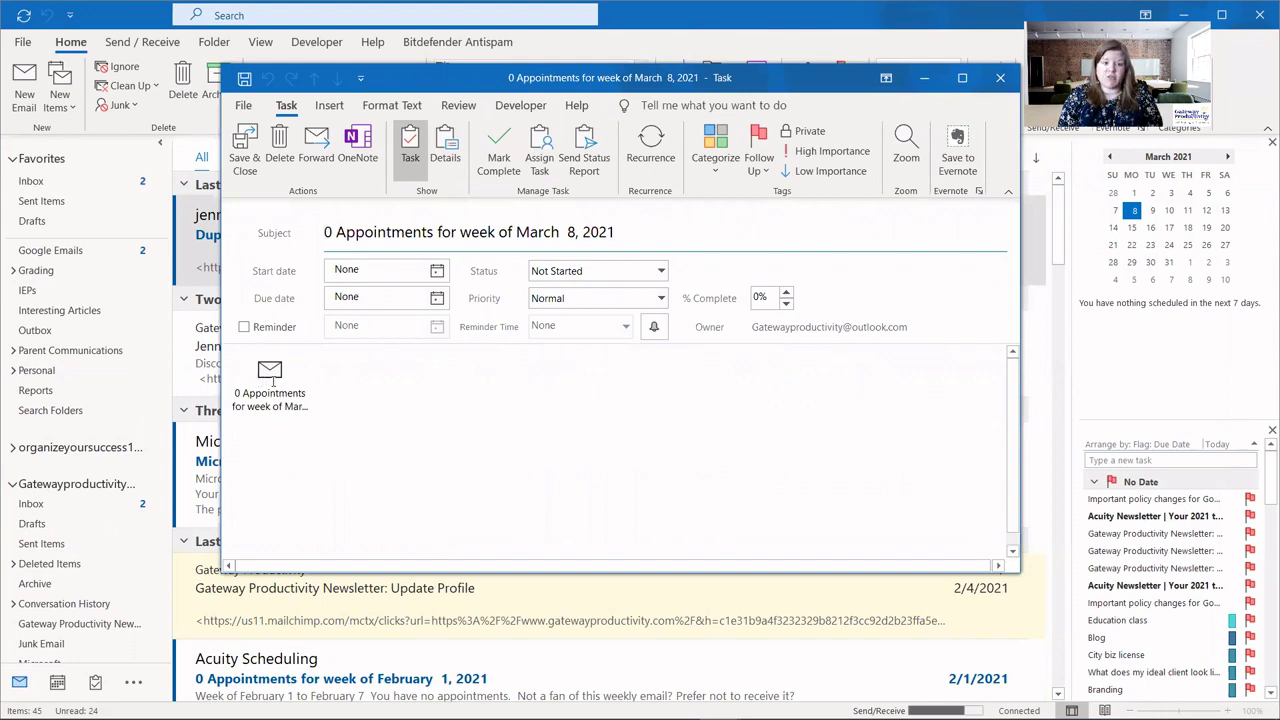
pyautogui.doubleClick(281, 376)
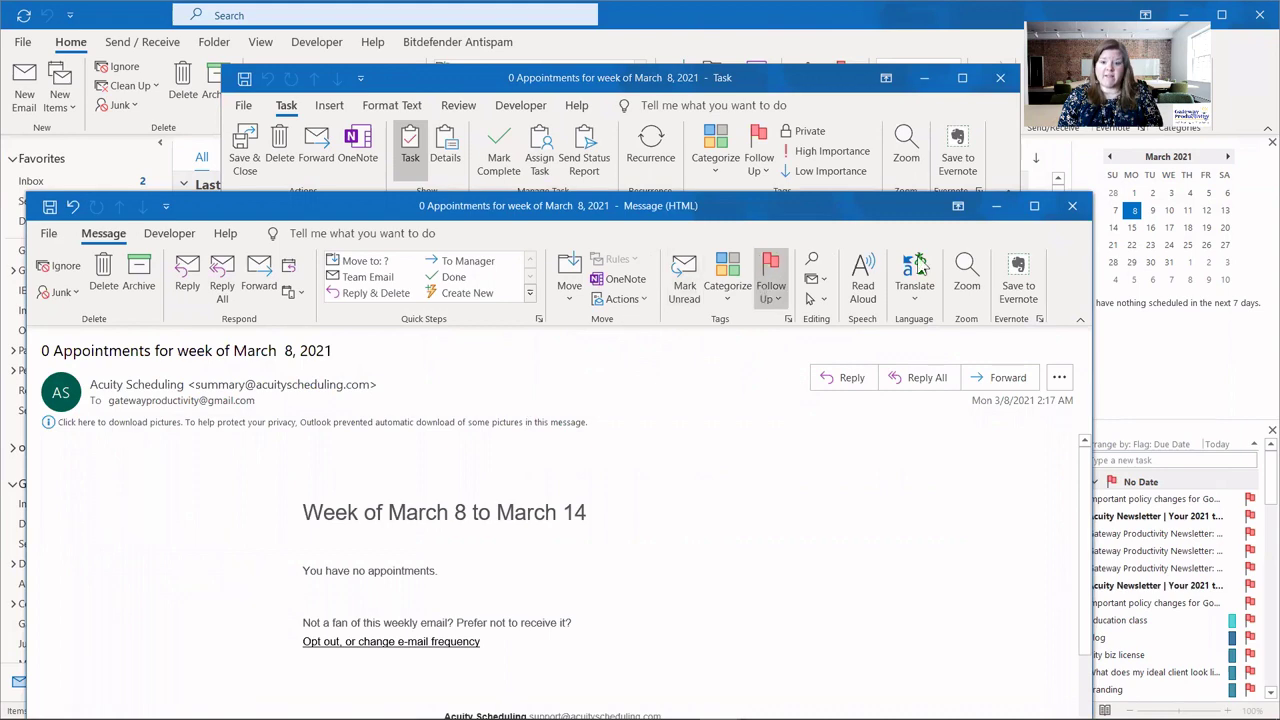
pyautogui.click(1072, 207)
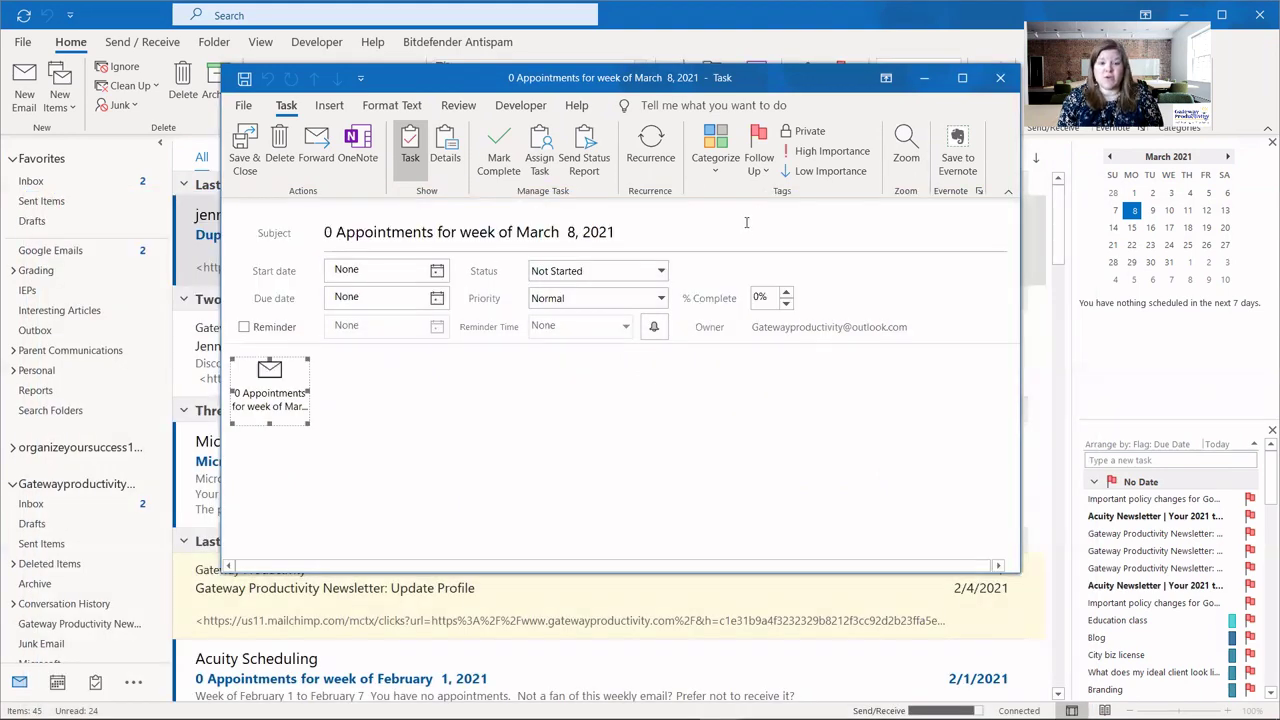